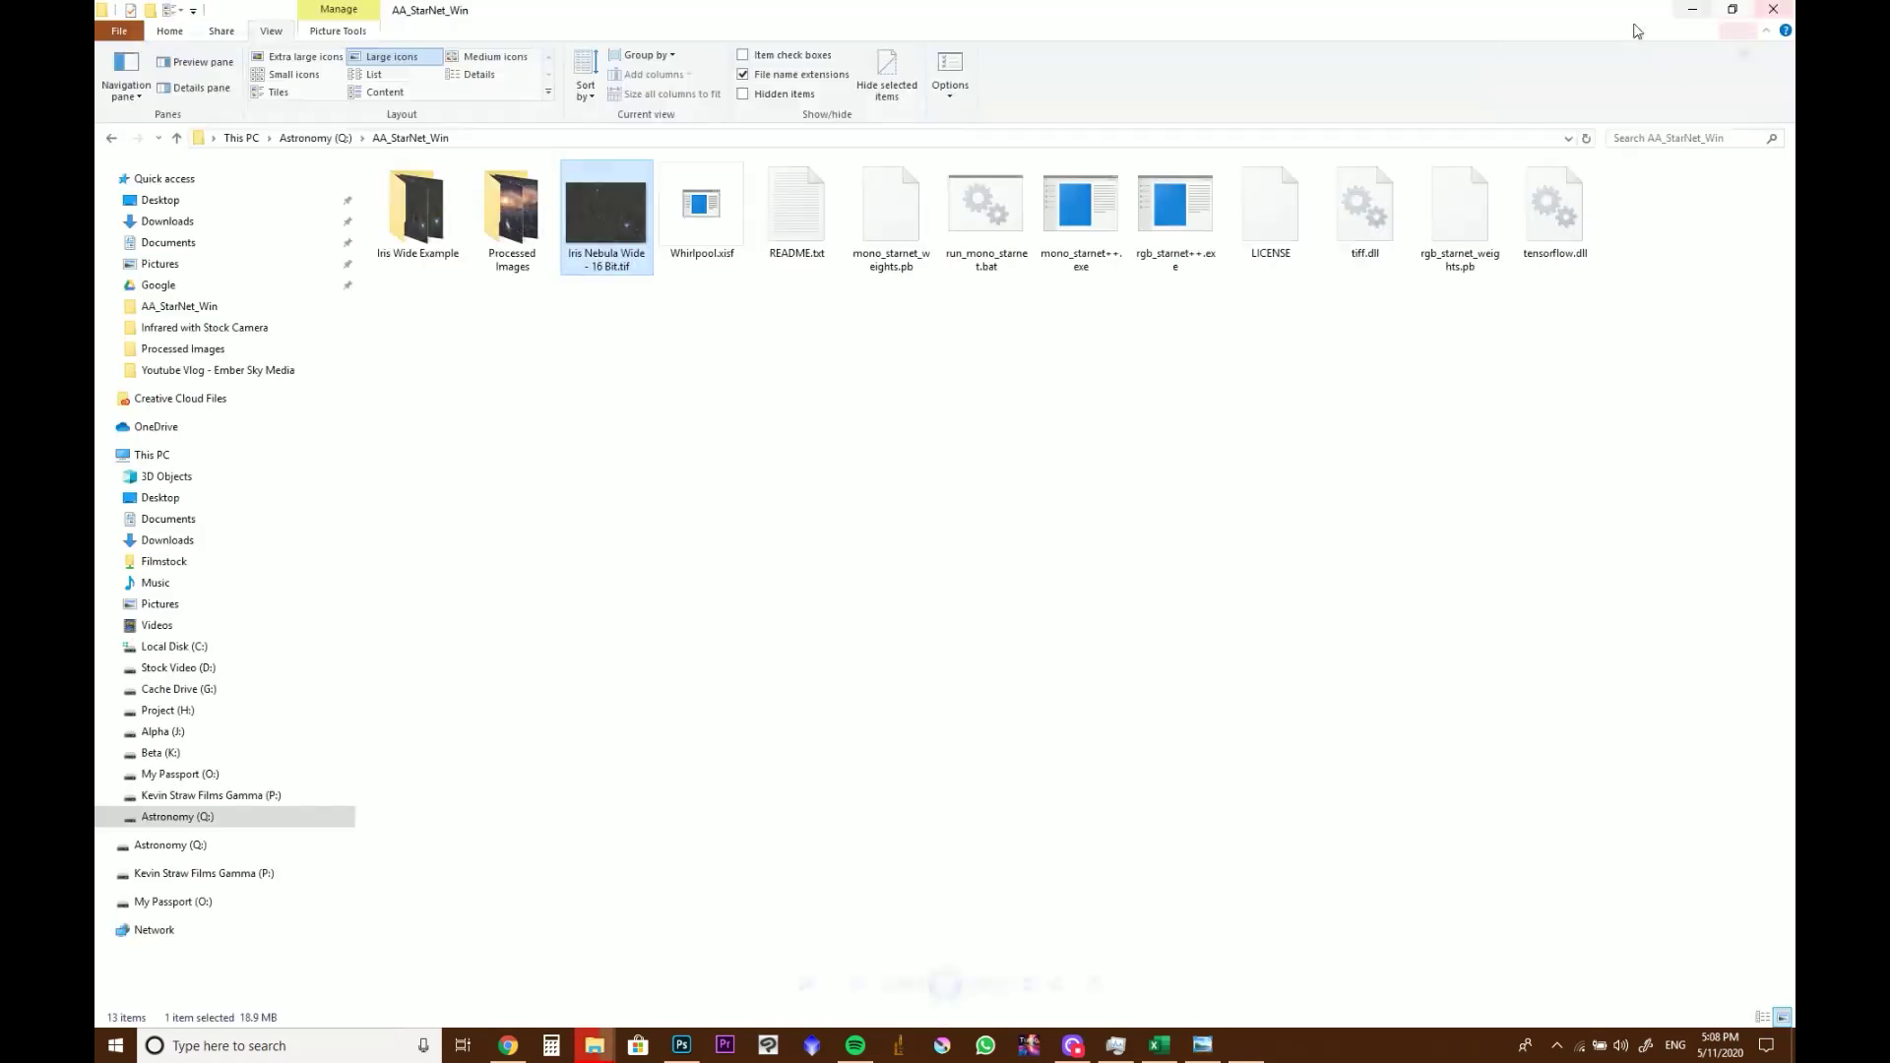
Run rgb_starnet++.exe on Iris Nebula Wide - 16 Bit.tif to generate a starless version of the image.
drag(615, 209, 1190, 217)
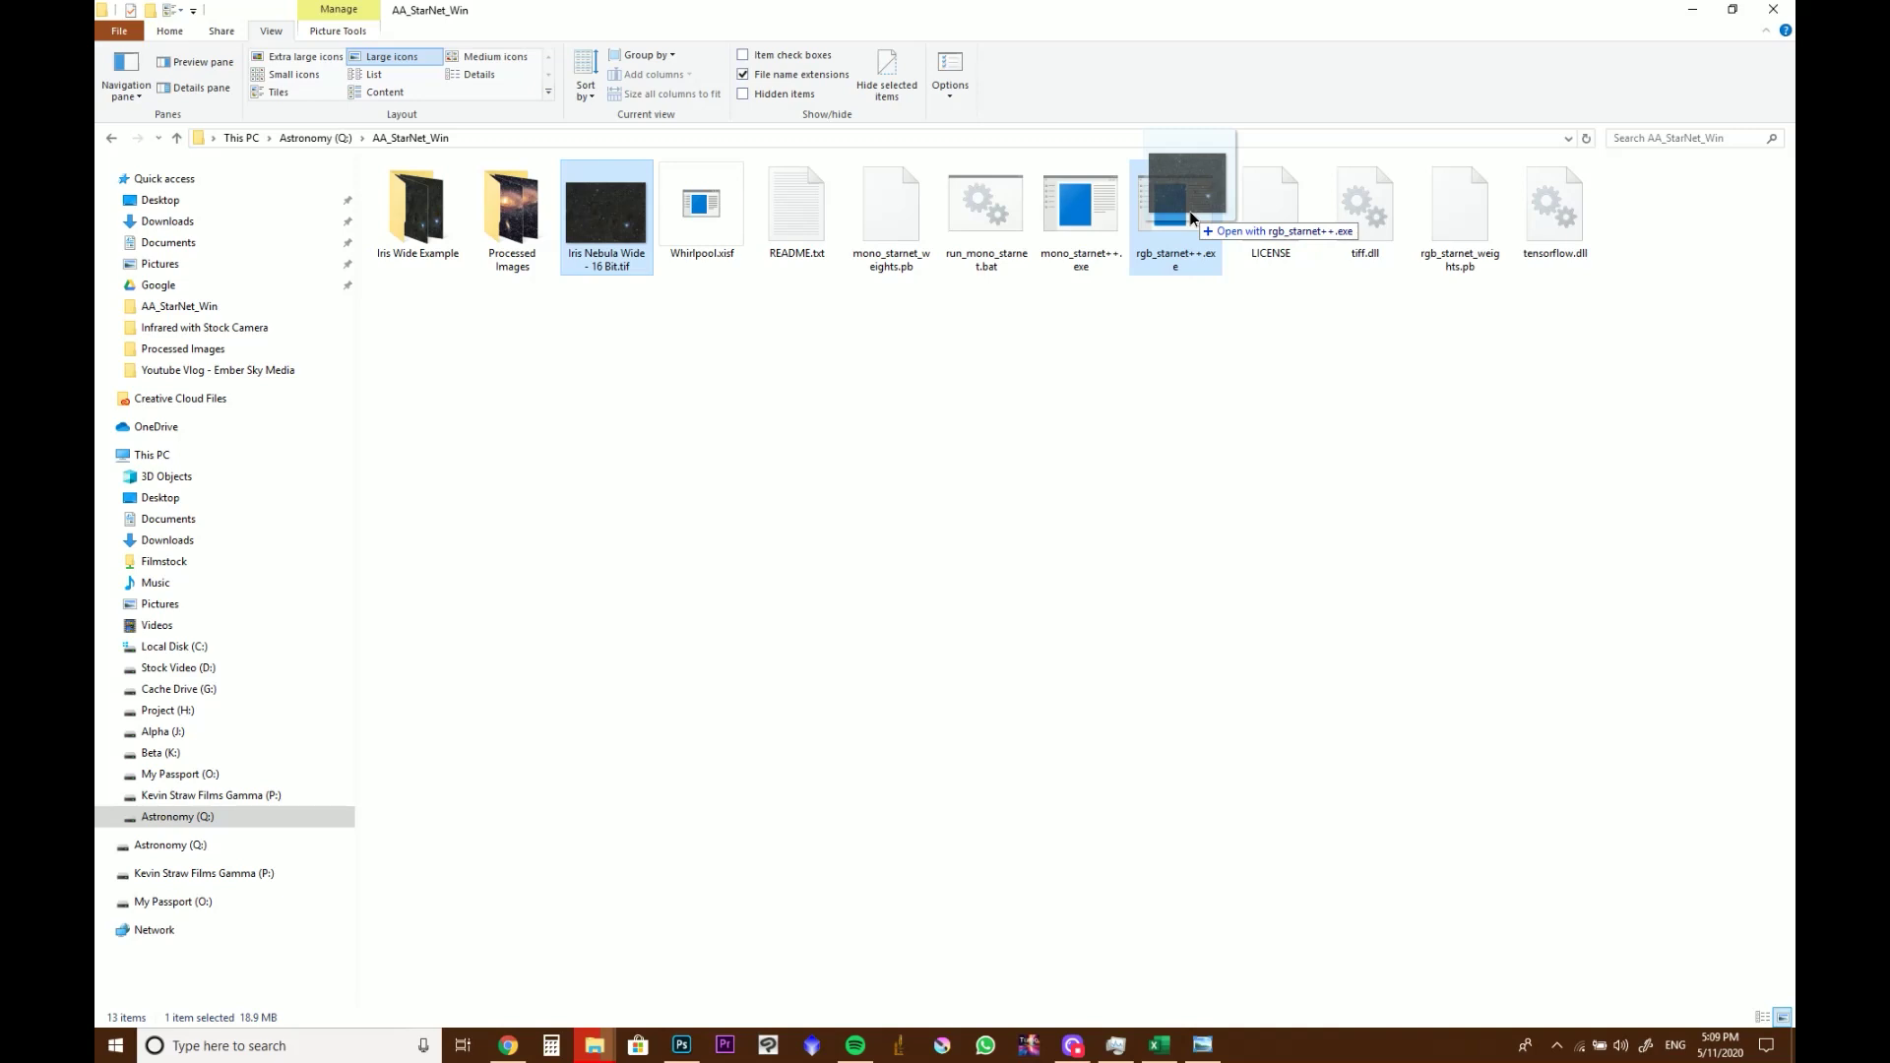
drag(1190, 217, 1192, 219)
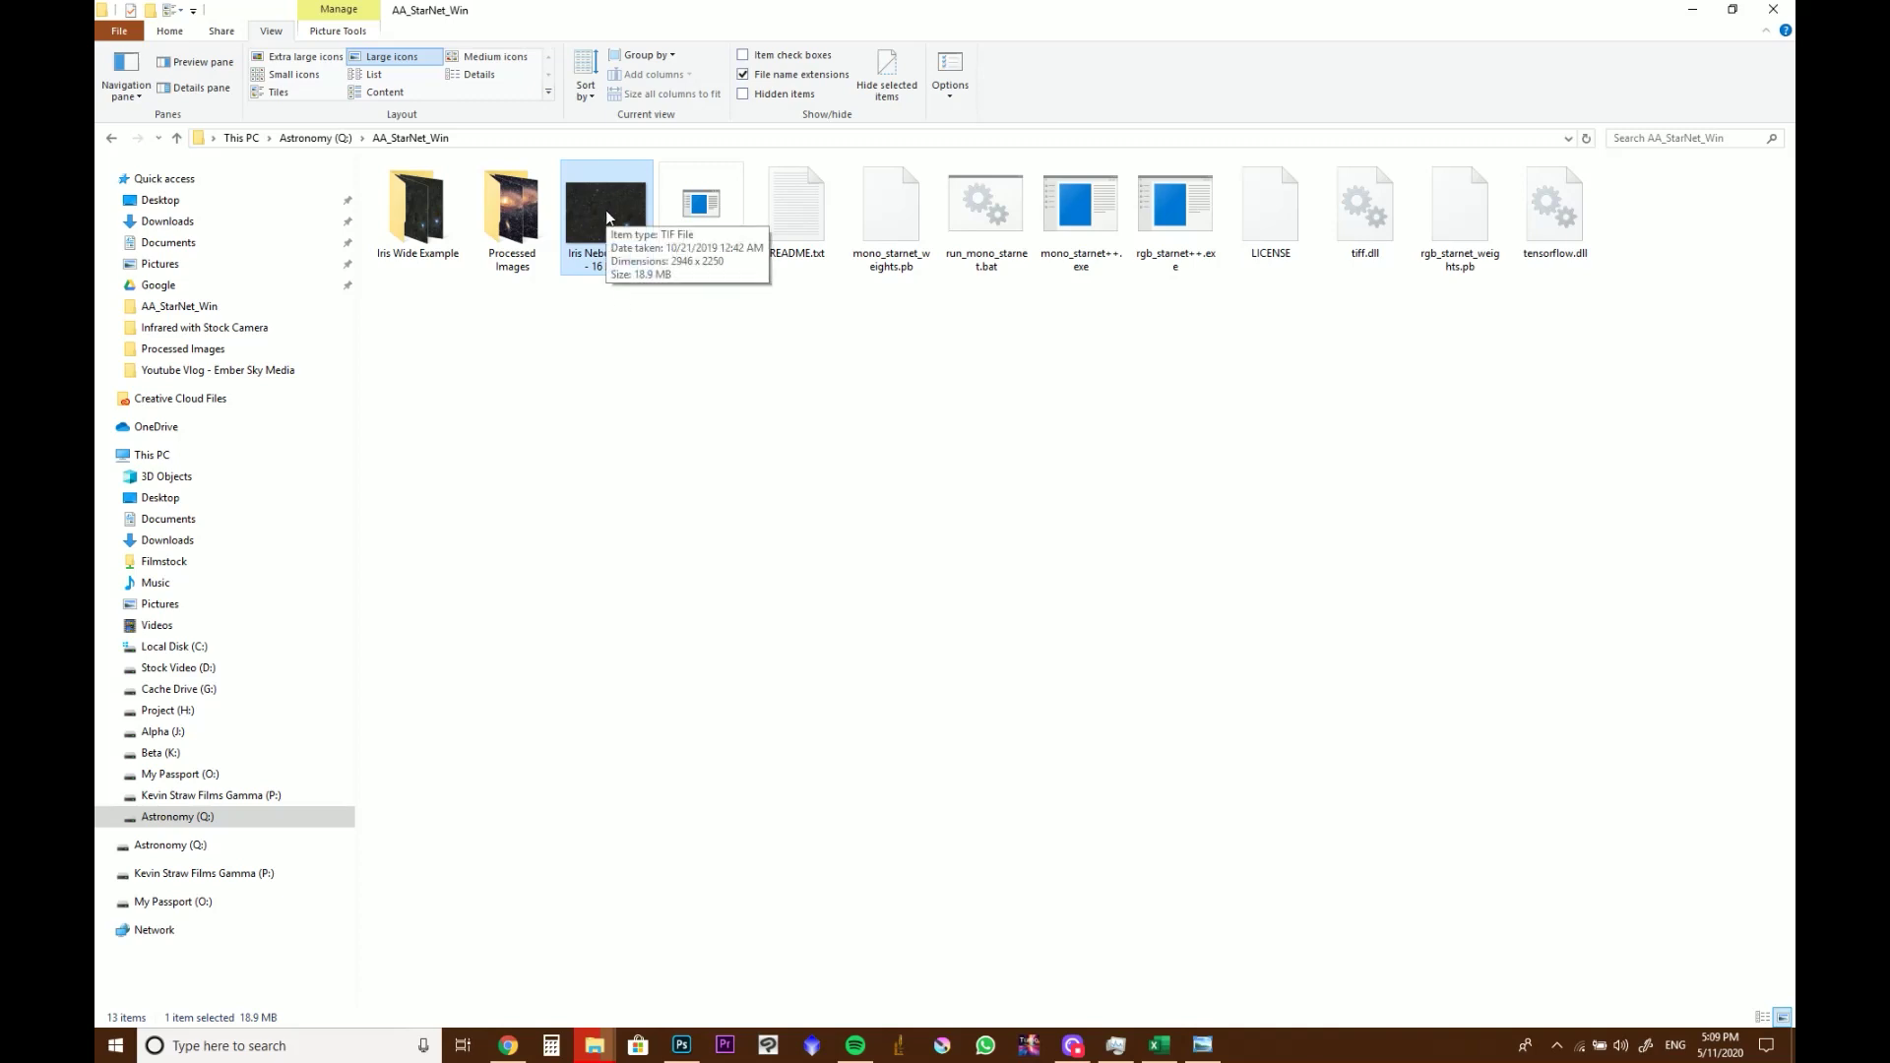
double_click(1175, 212)
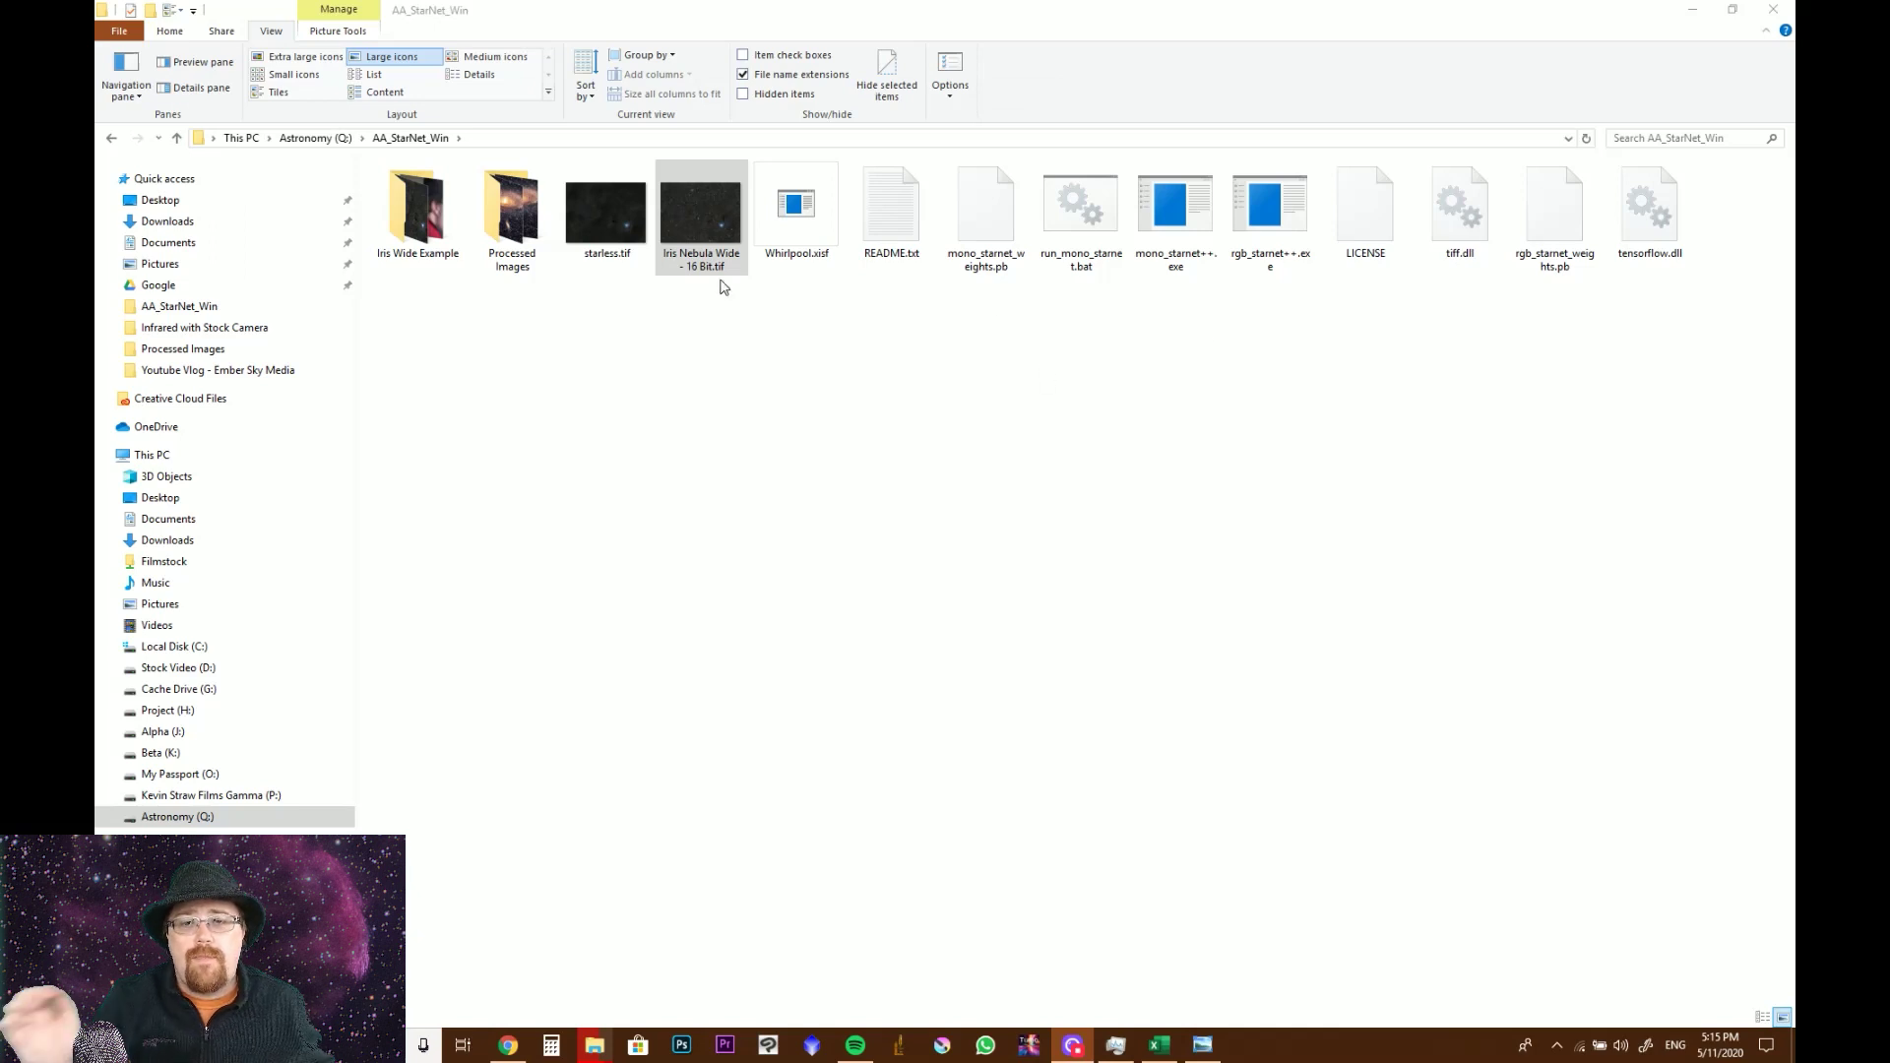
Check starless.tif in the photo viewer and rename the file Irish Nebula Wide - 16 bit.tif.
double_click(603, 234)
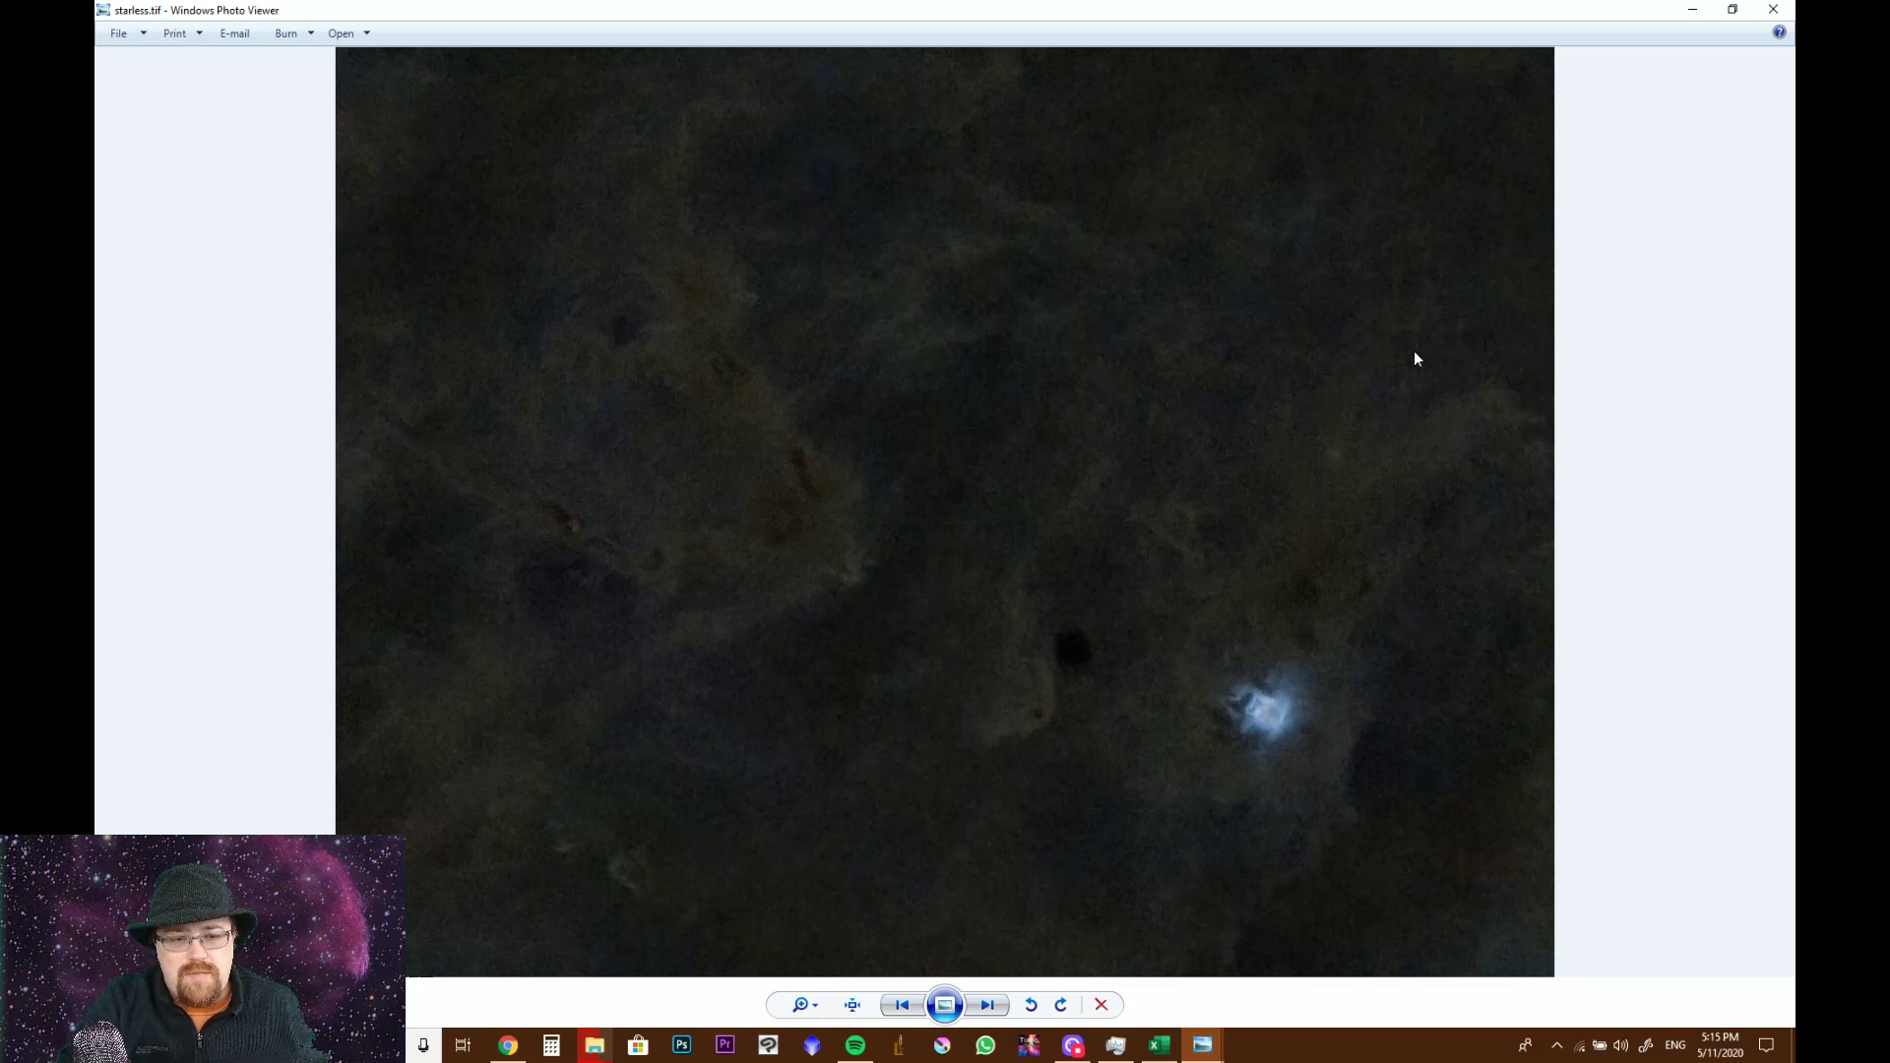
click(1774, 9)
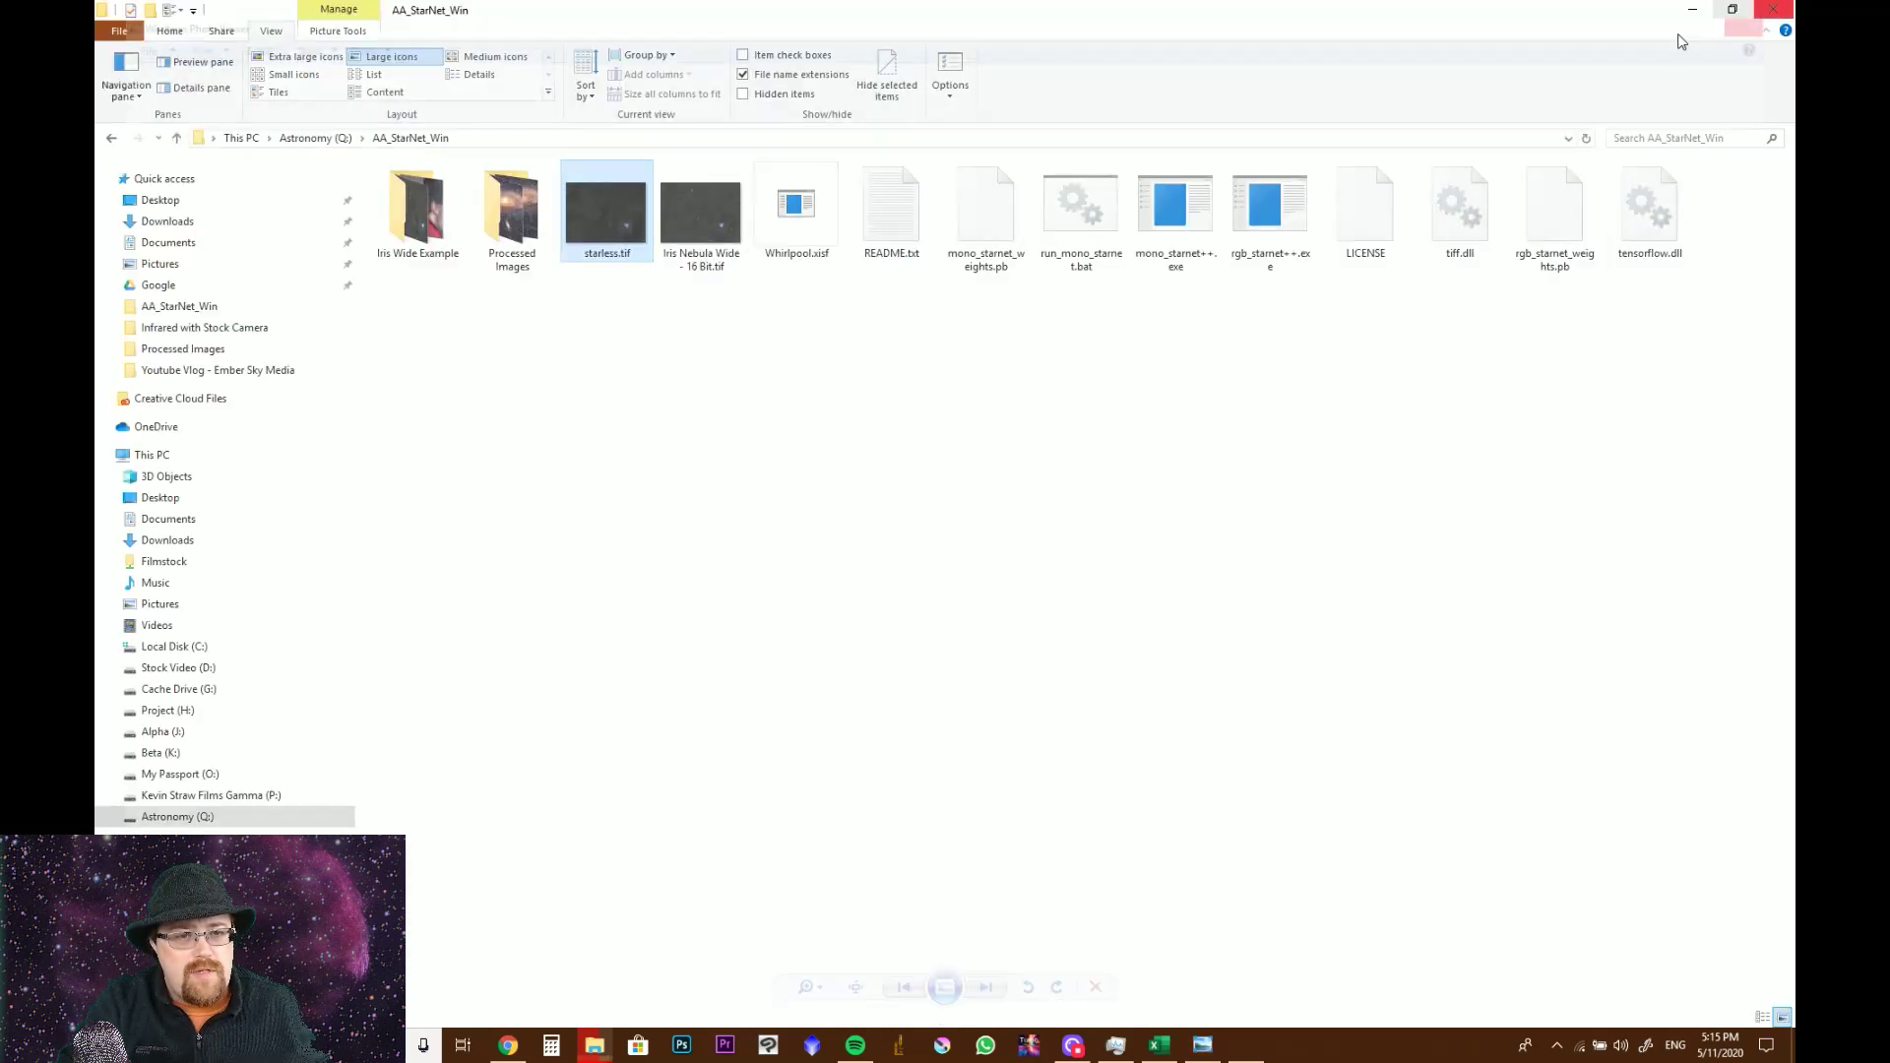
click(615, 256)
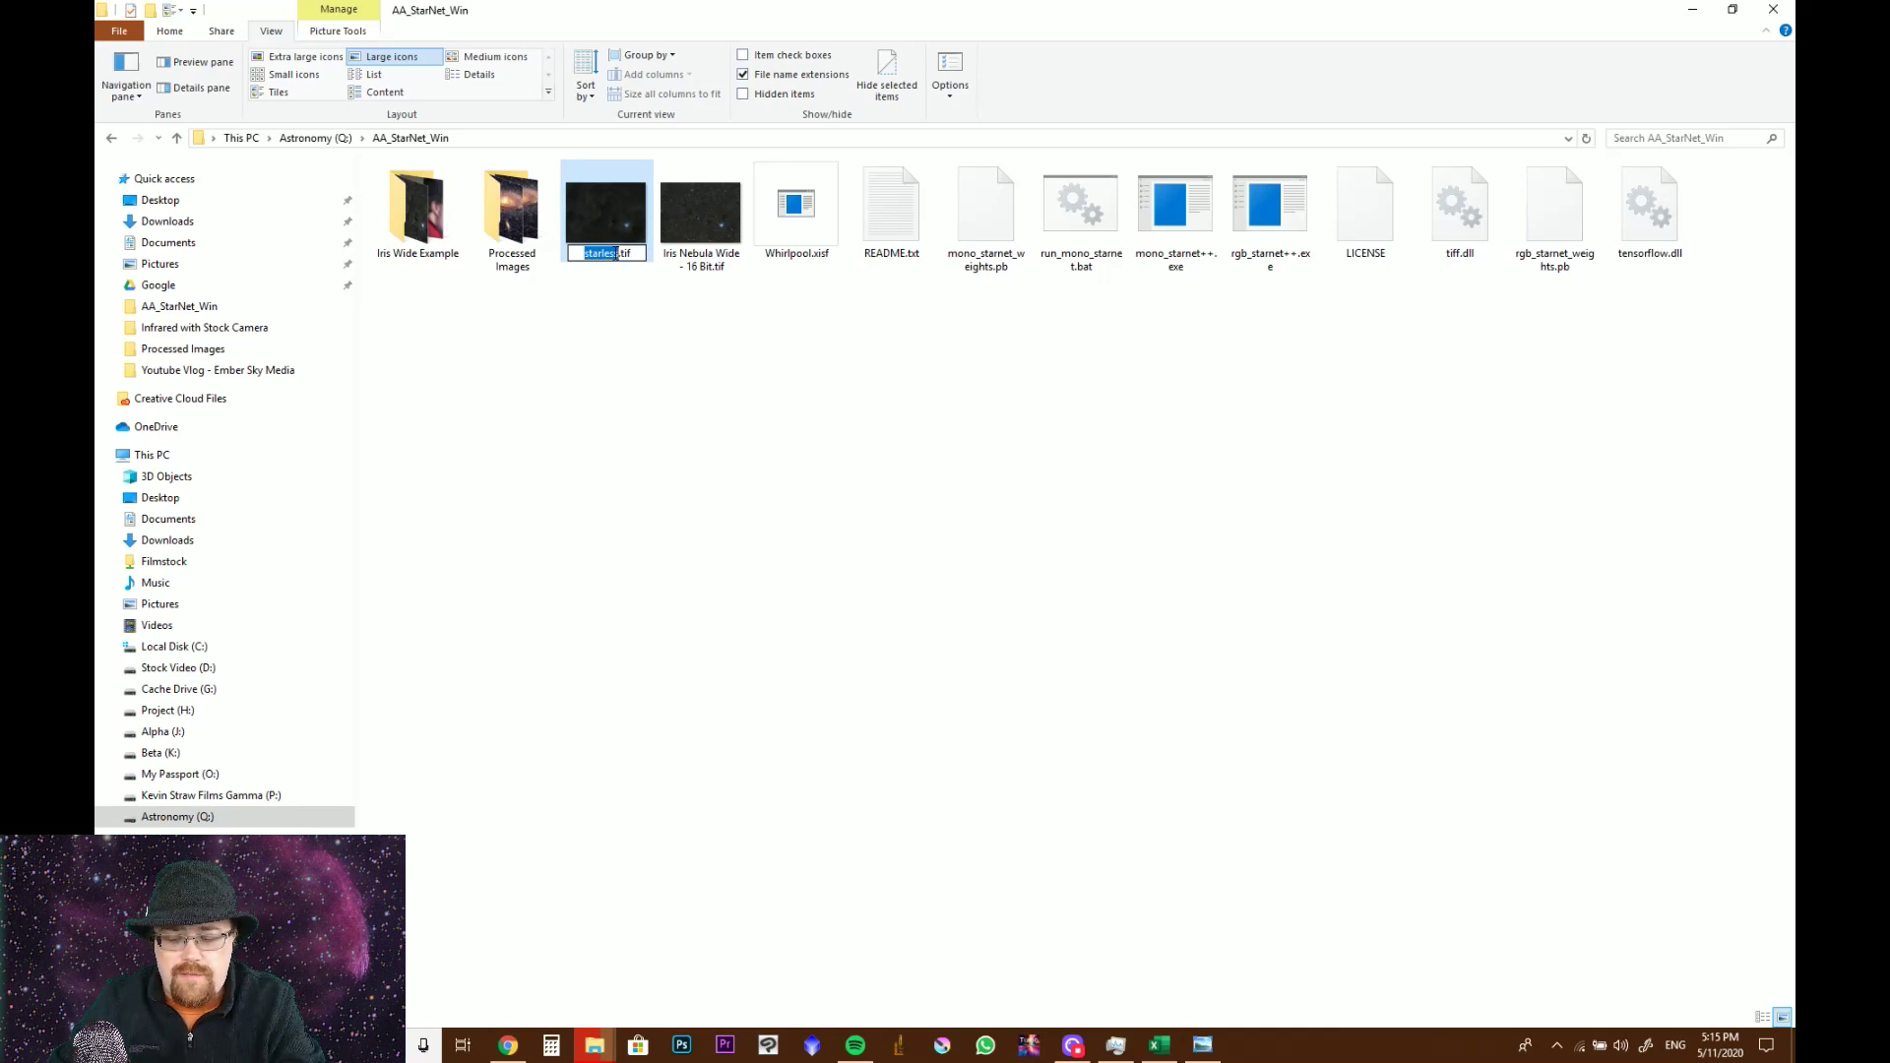
text(Irish Nebula Wide - 16 bit)
key(Return)
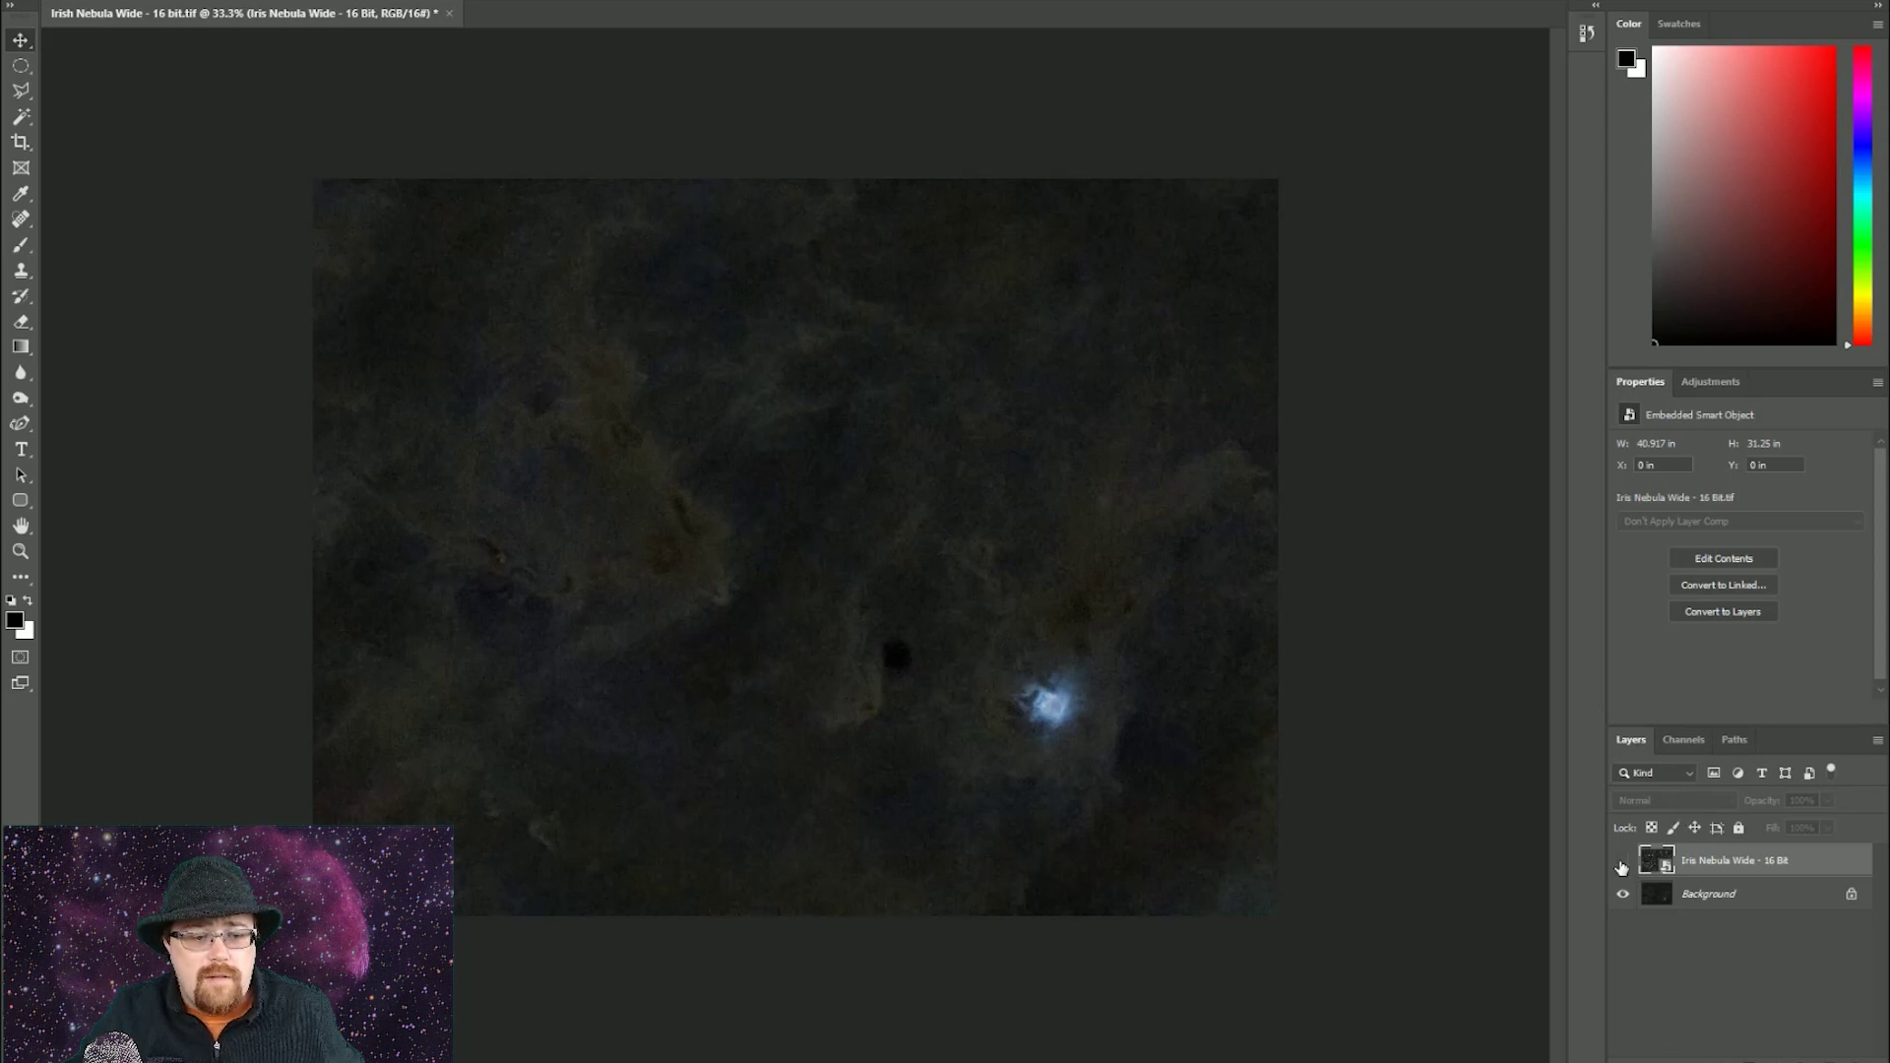
In Photoshop, hide the Iris Nebula Wide - 16 Bit layer and brighten the starless Background with a Curves adjustment, moving the black point slightly inward.
click(1623, 864)
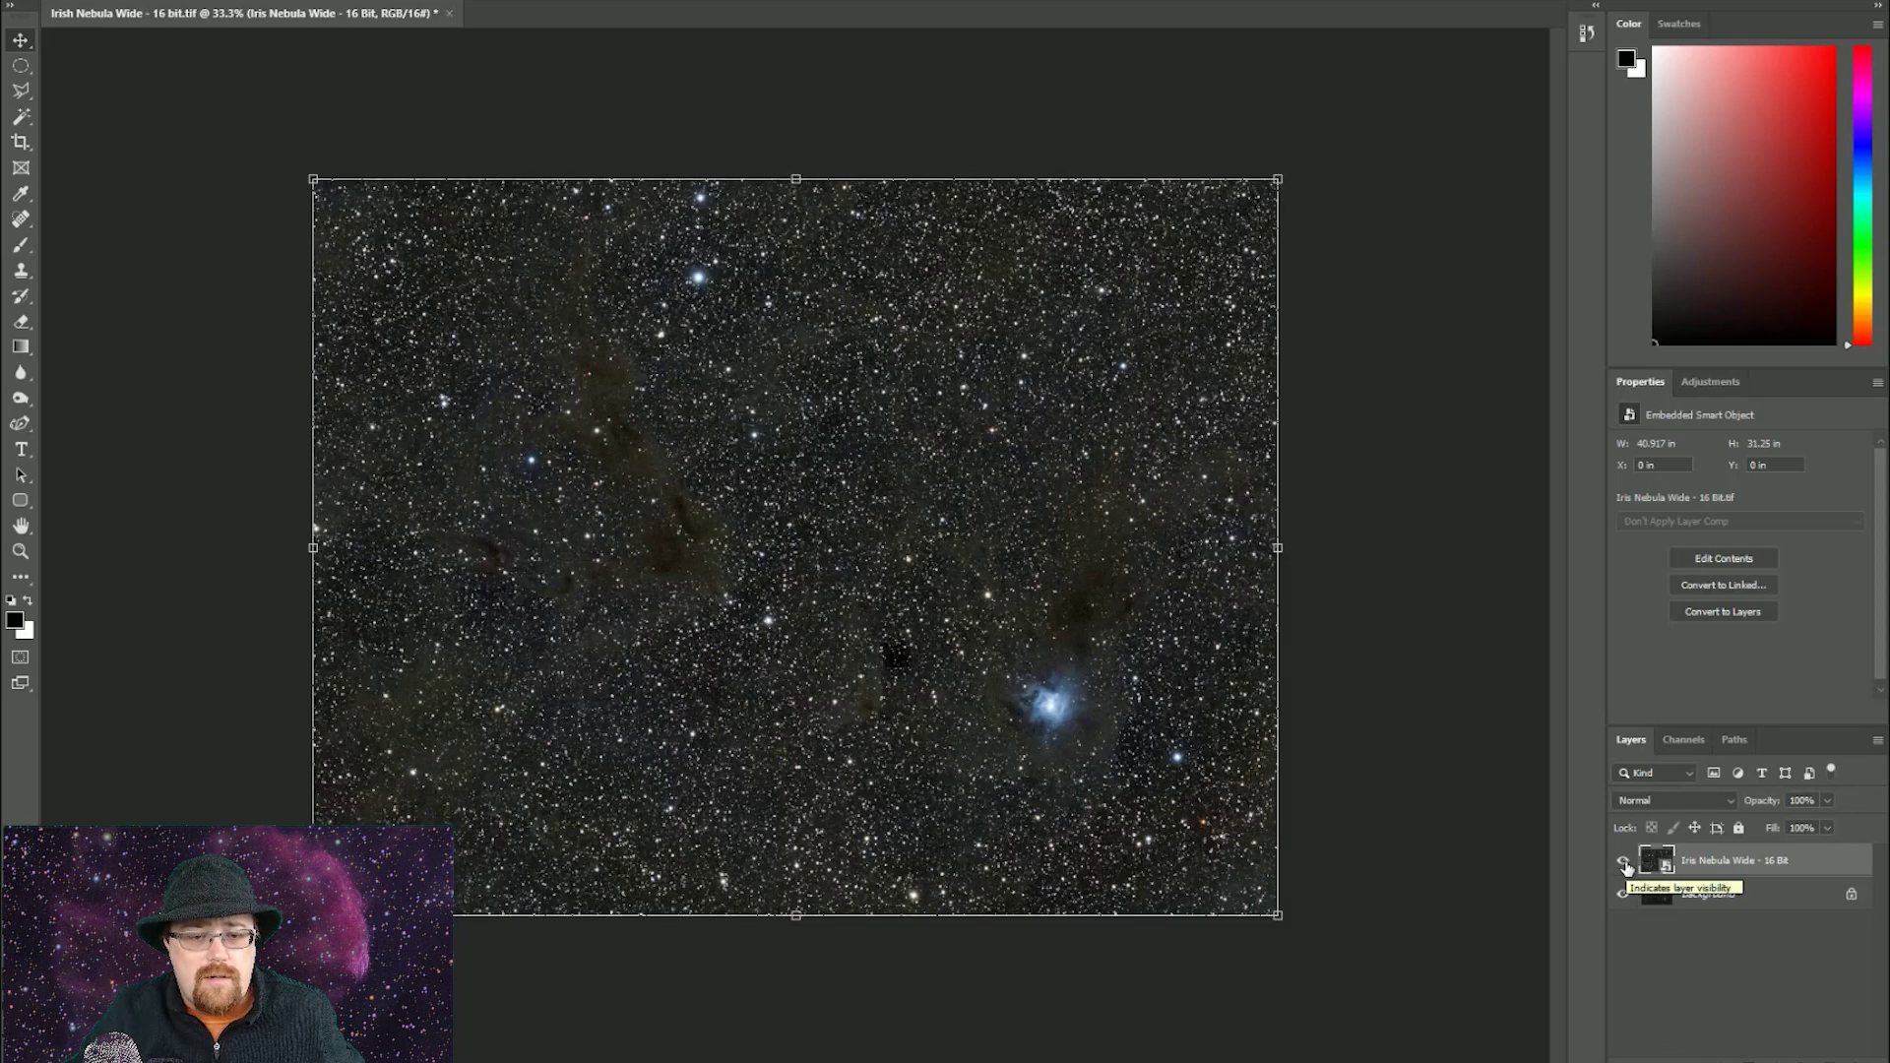
click(1624, 863)
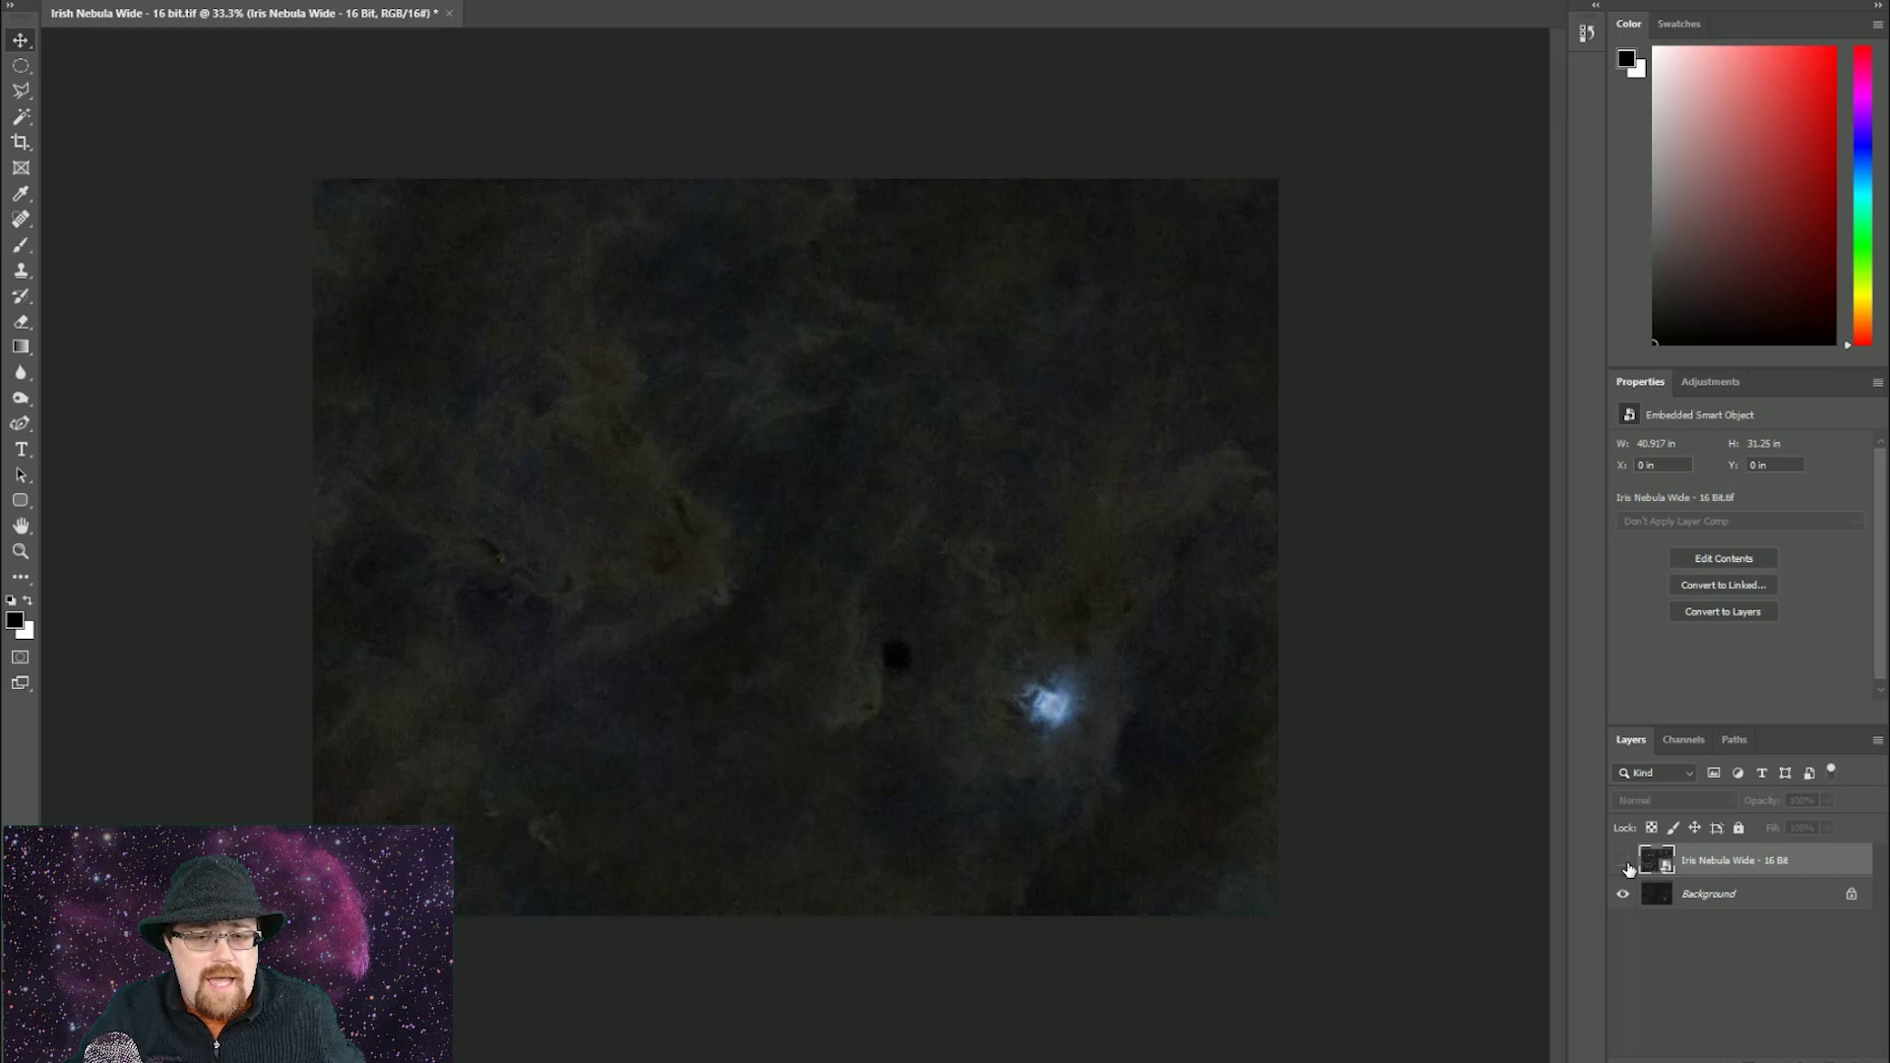
click(1723, 898)
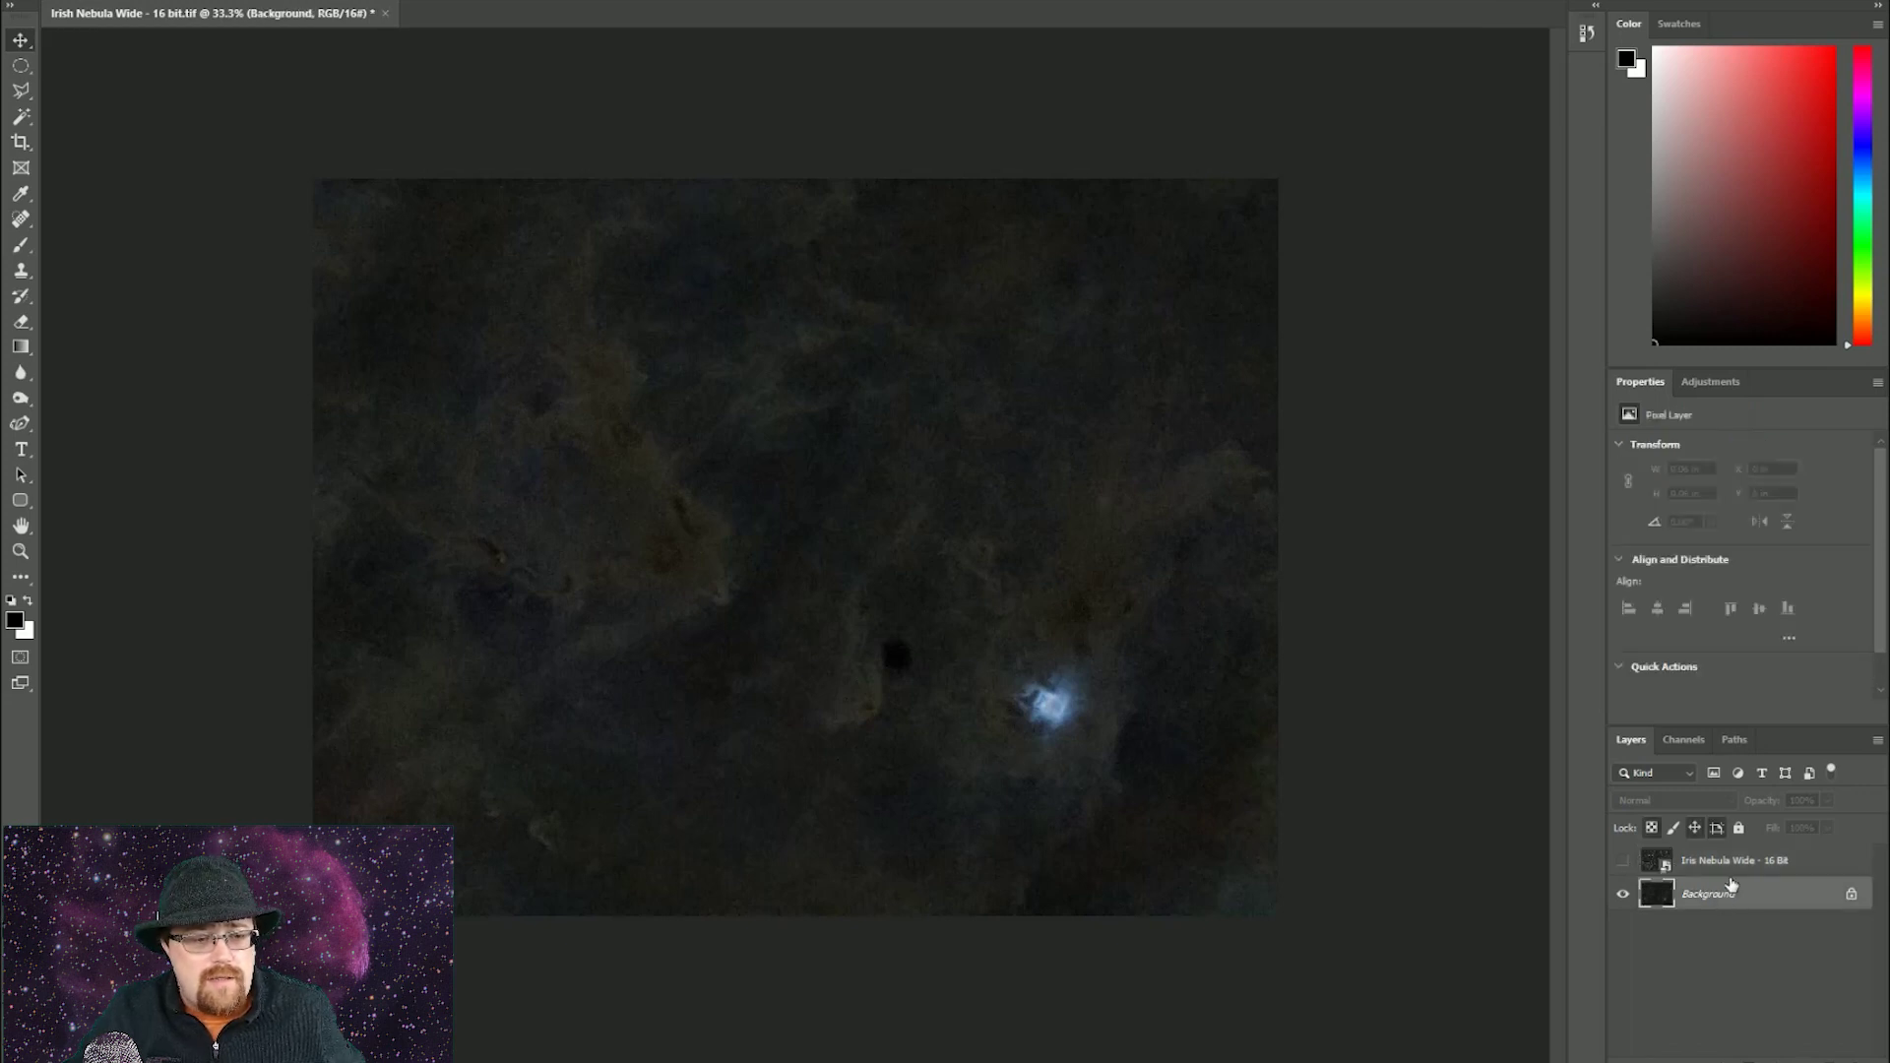
click(1710, 383)
click(1703, 427)
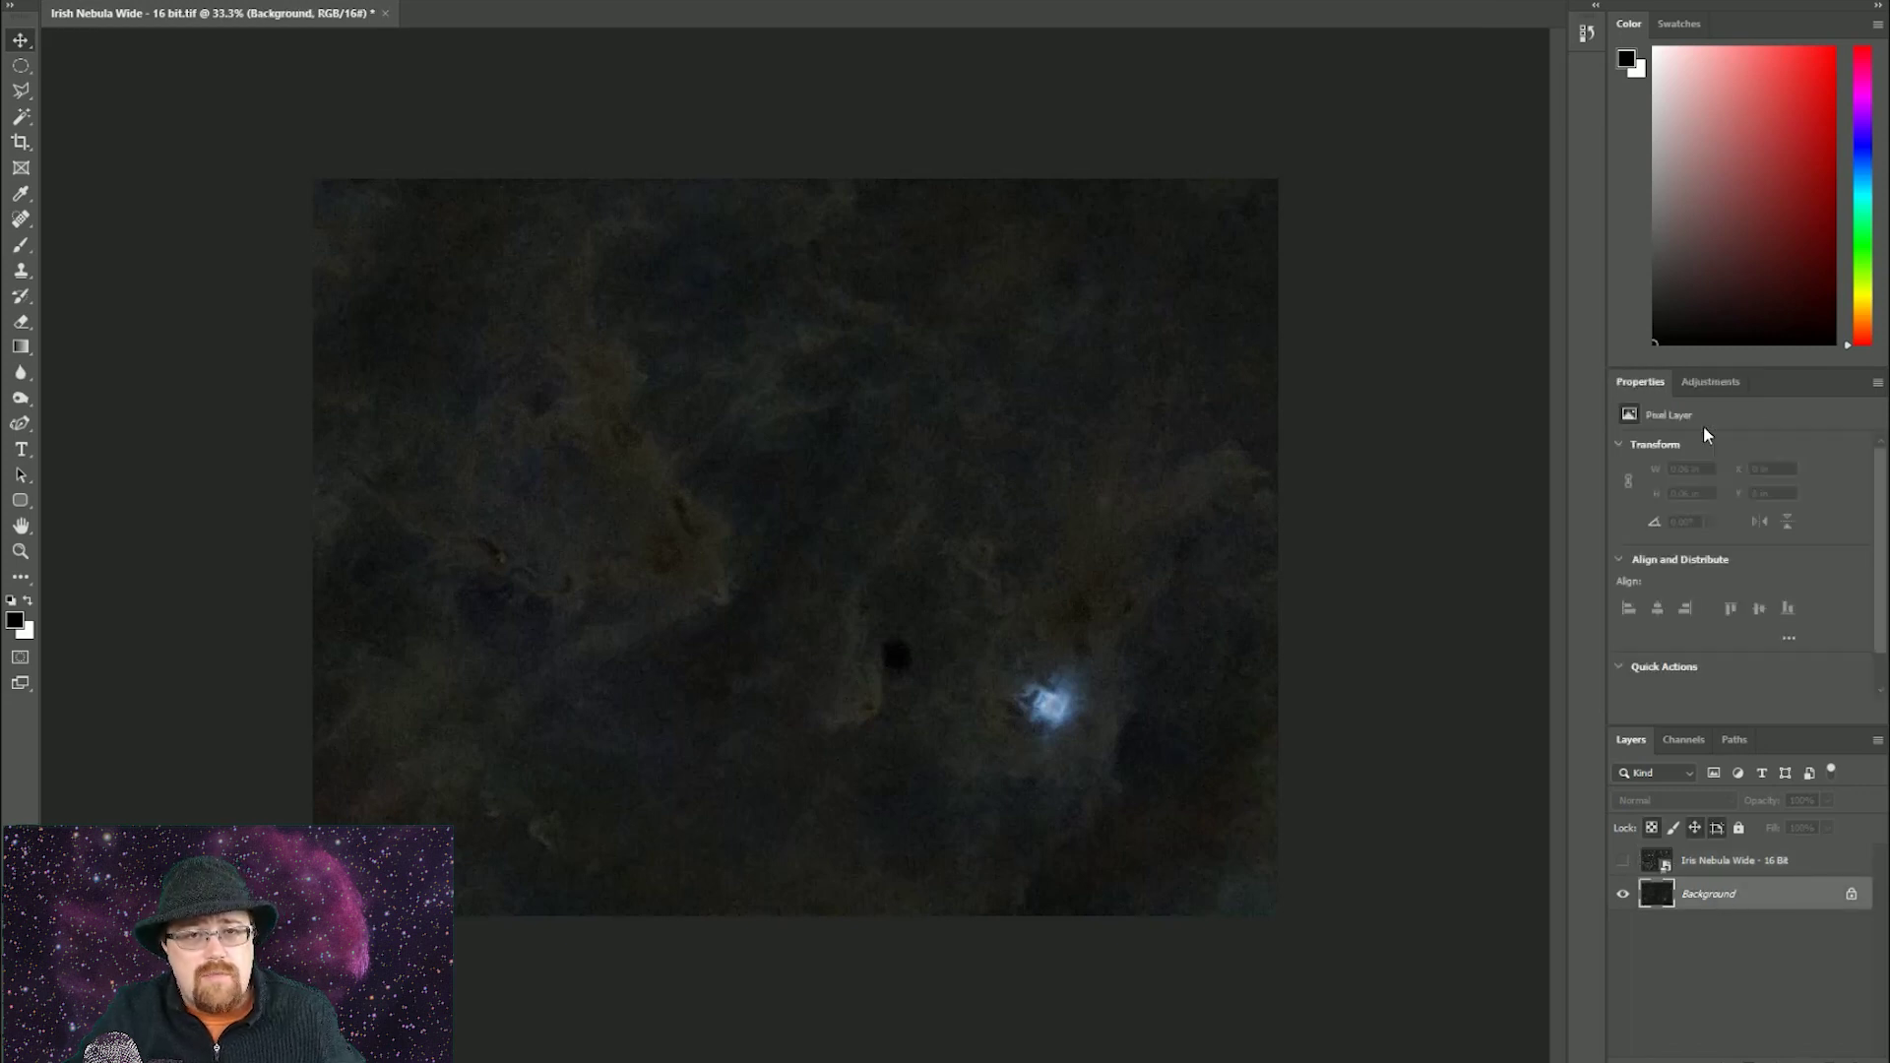
drag(1726, 606, 1715, 579)
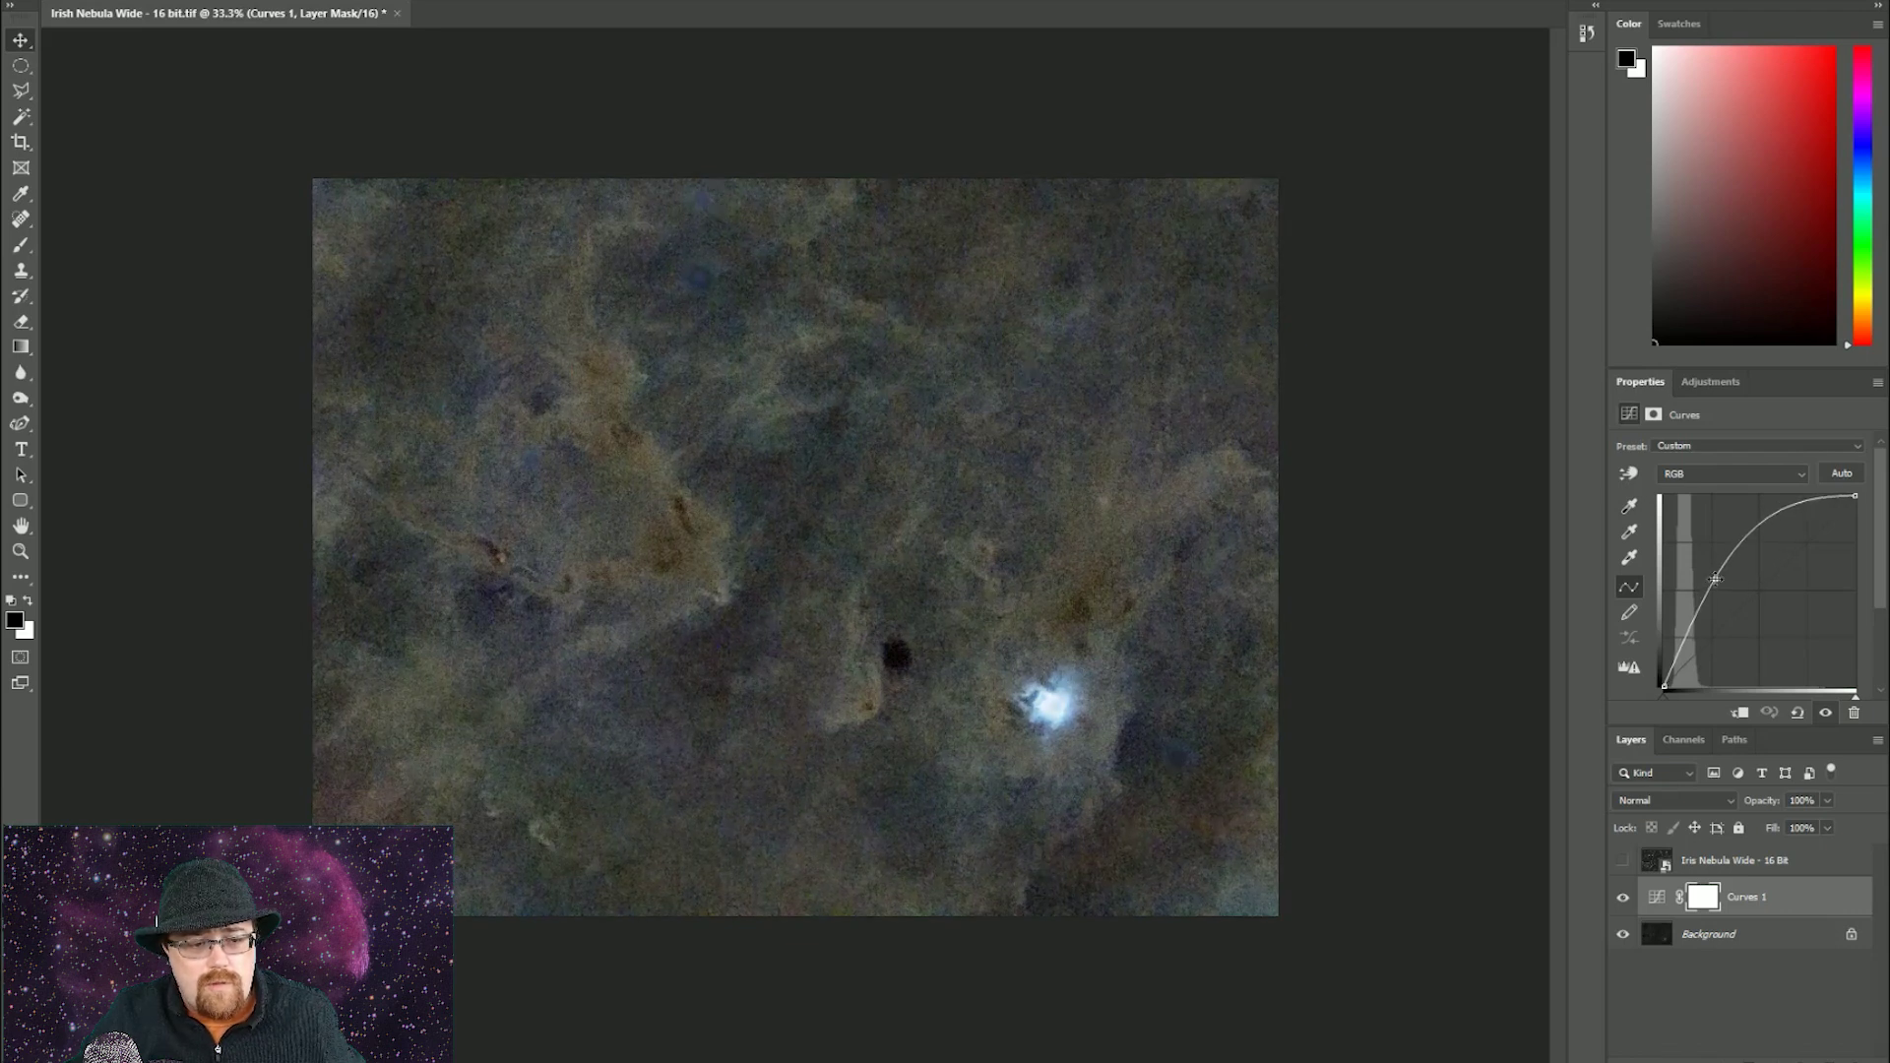
drag(1664, 694, 1668, 696)
drag(1716, 583, 1718, 591)
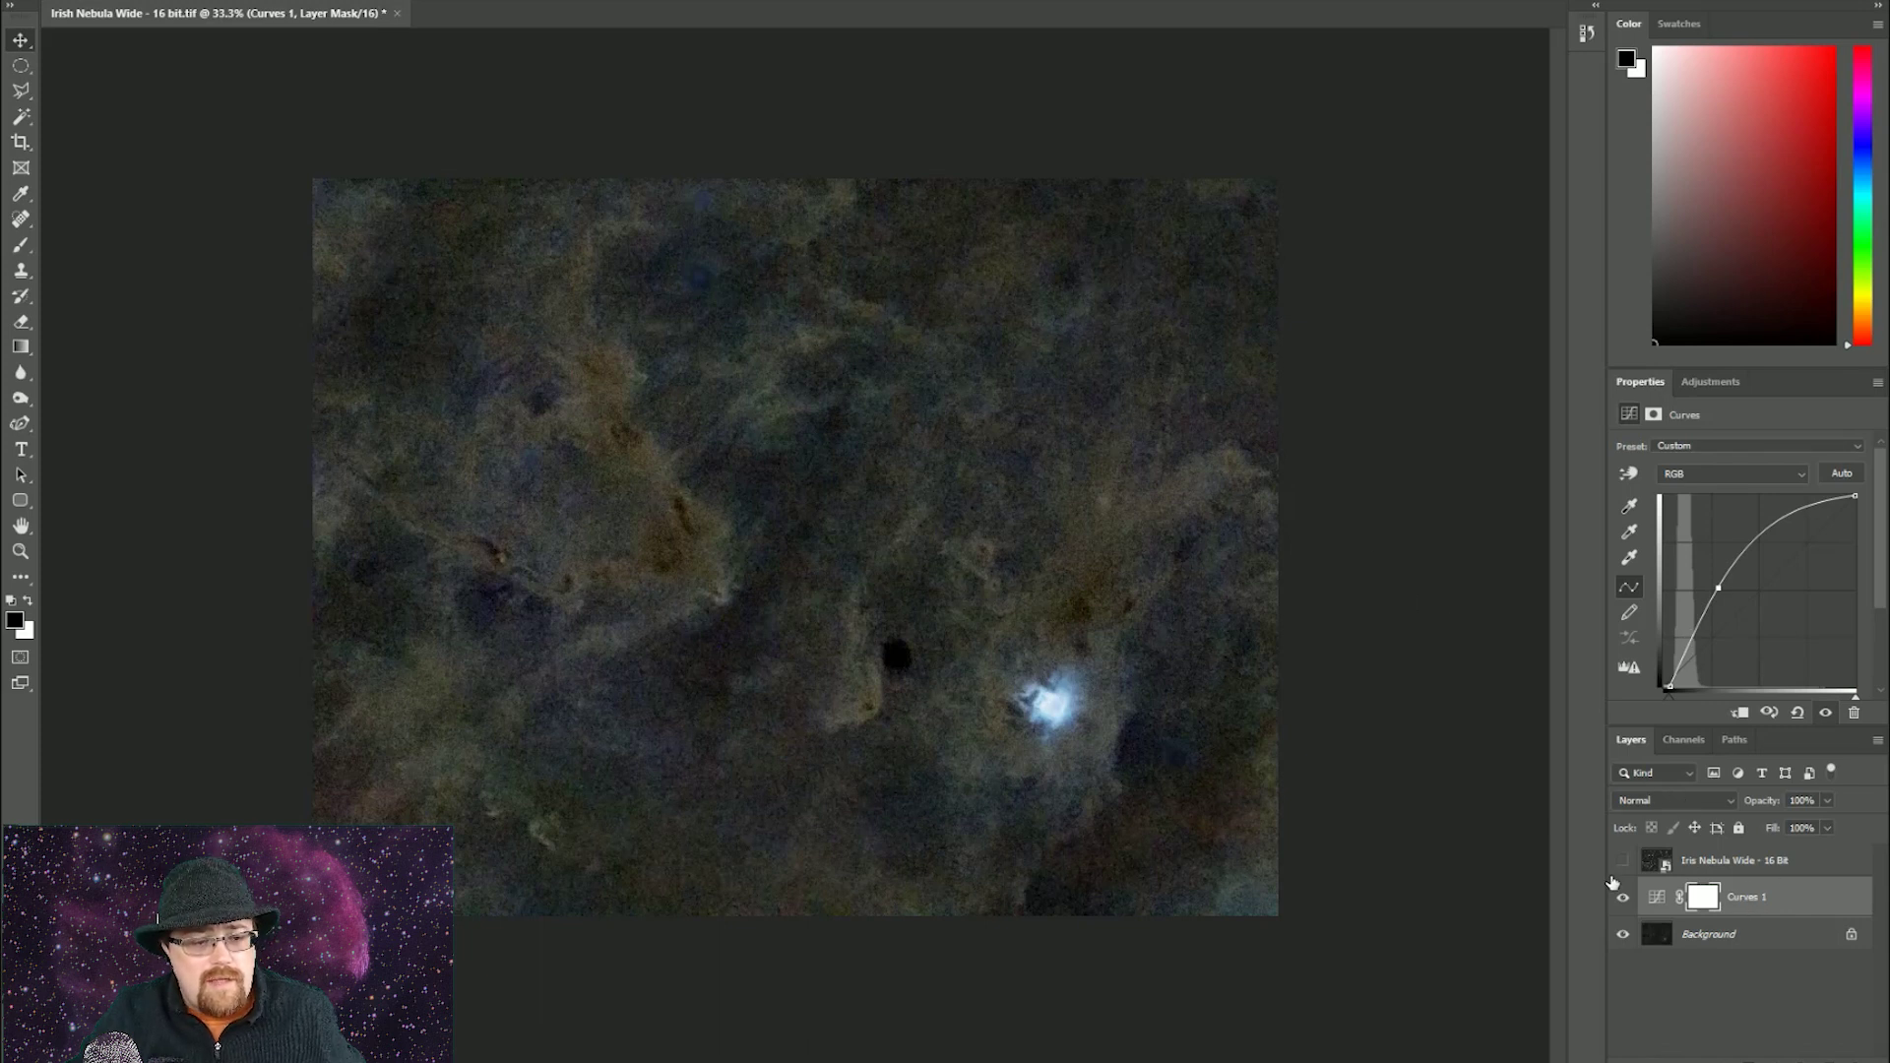
Show the Iris Nebula Wide - 16 Bit layer, try Curves 1 above it, and return the image layer to the top of the stack.
click(1623, 861)
drag(1748, 903, 1747, 849)
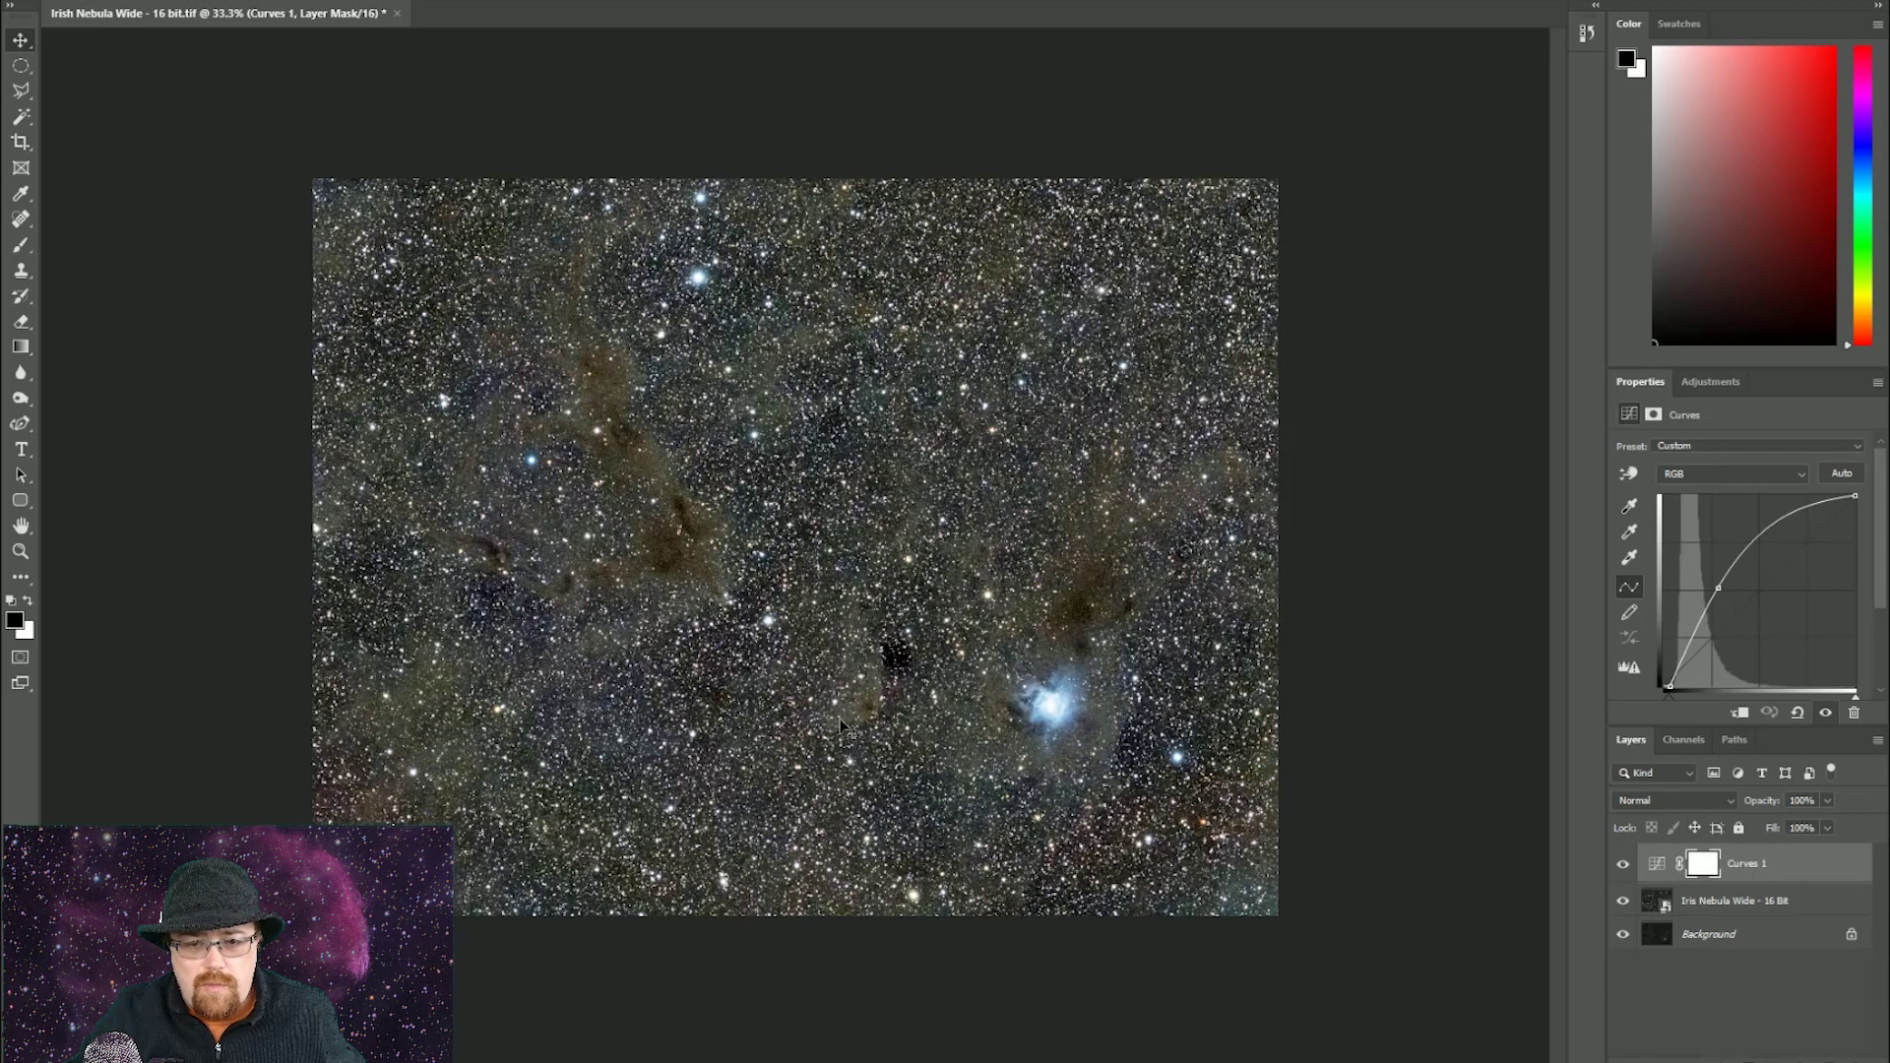
drag(1733, 900, 1711, 843)
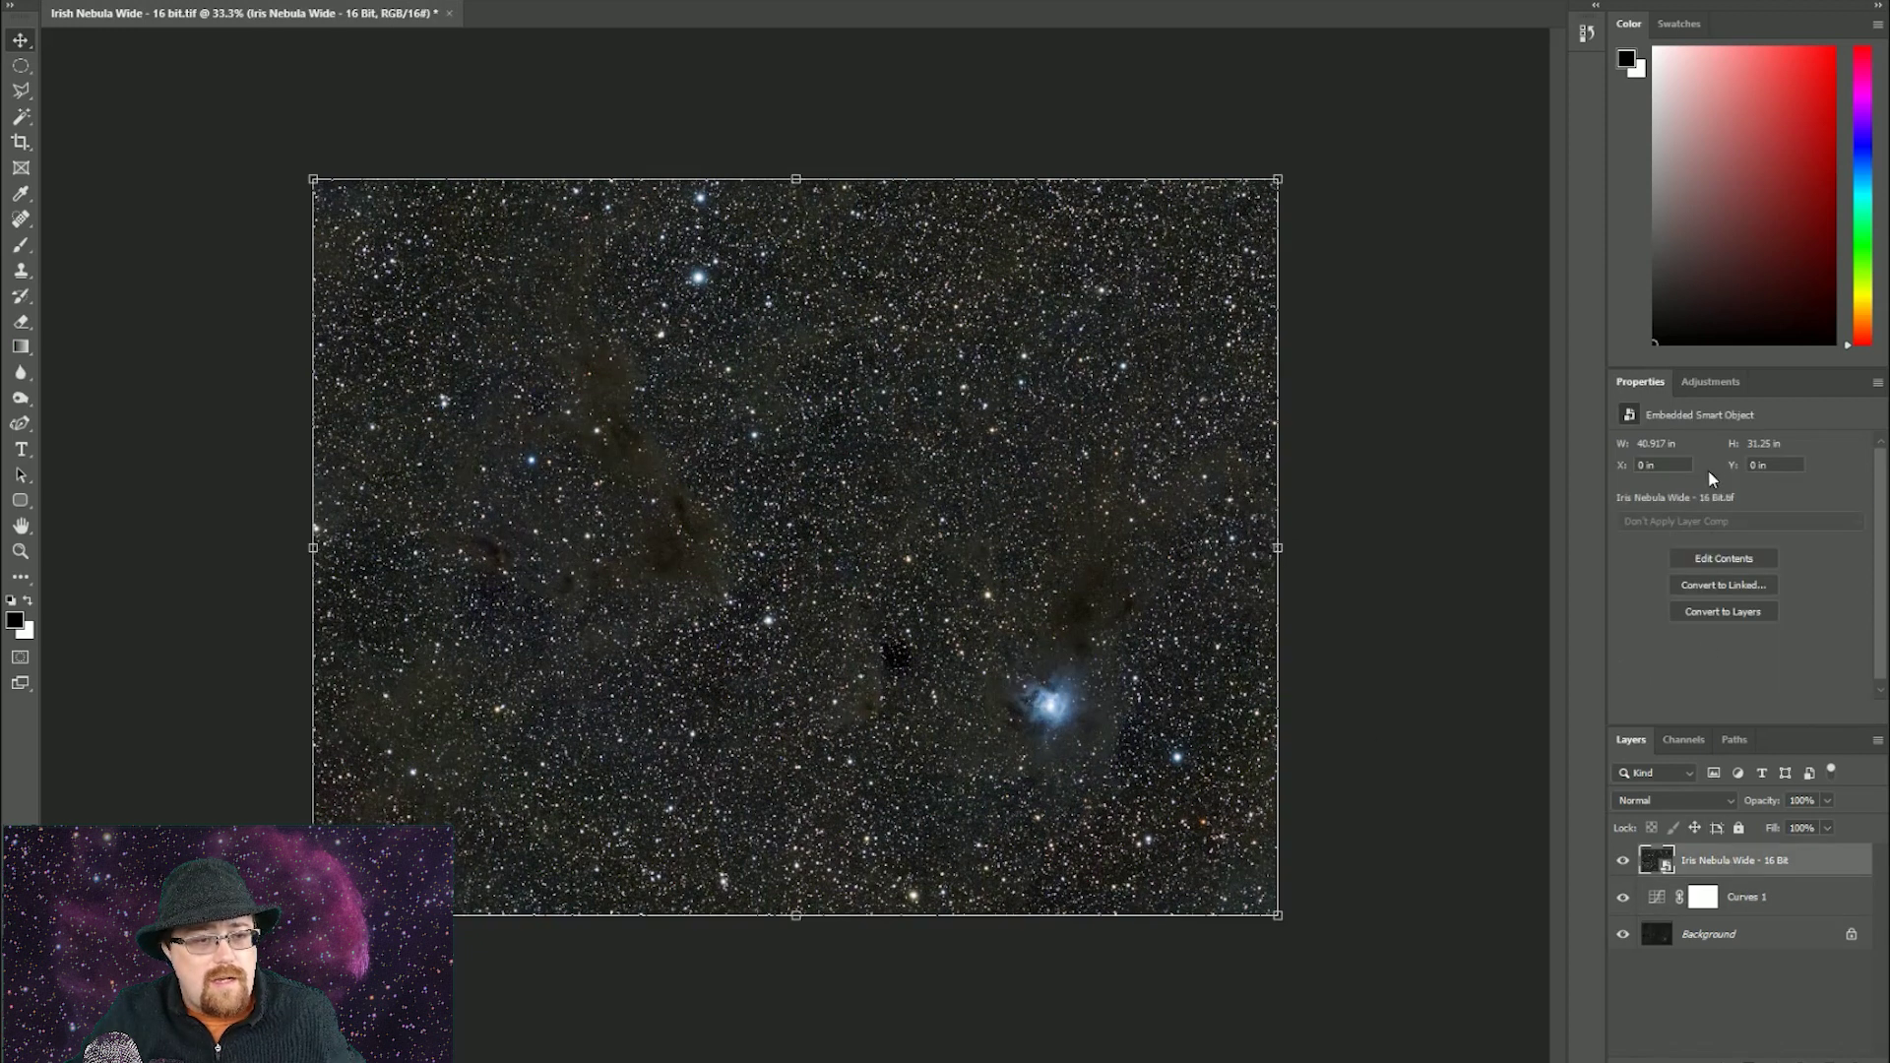
Duplicate the Background above Curves 1 and set the Iris Nebula Wide - 16 Bit layer above it to Difference blending.
click(1652, 782)
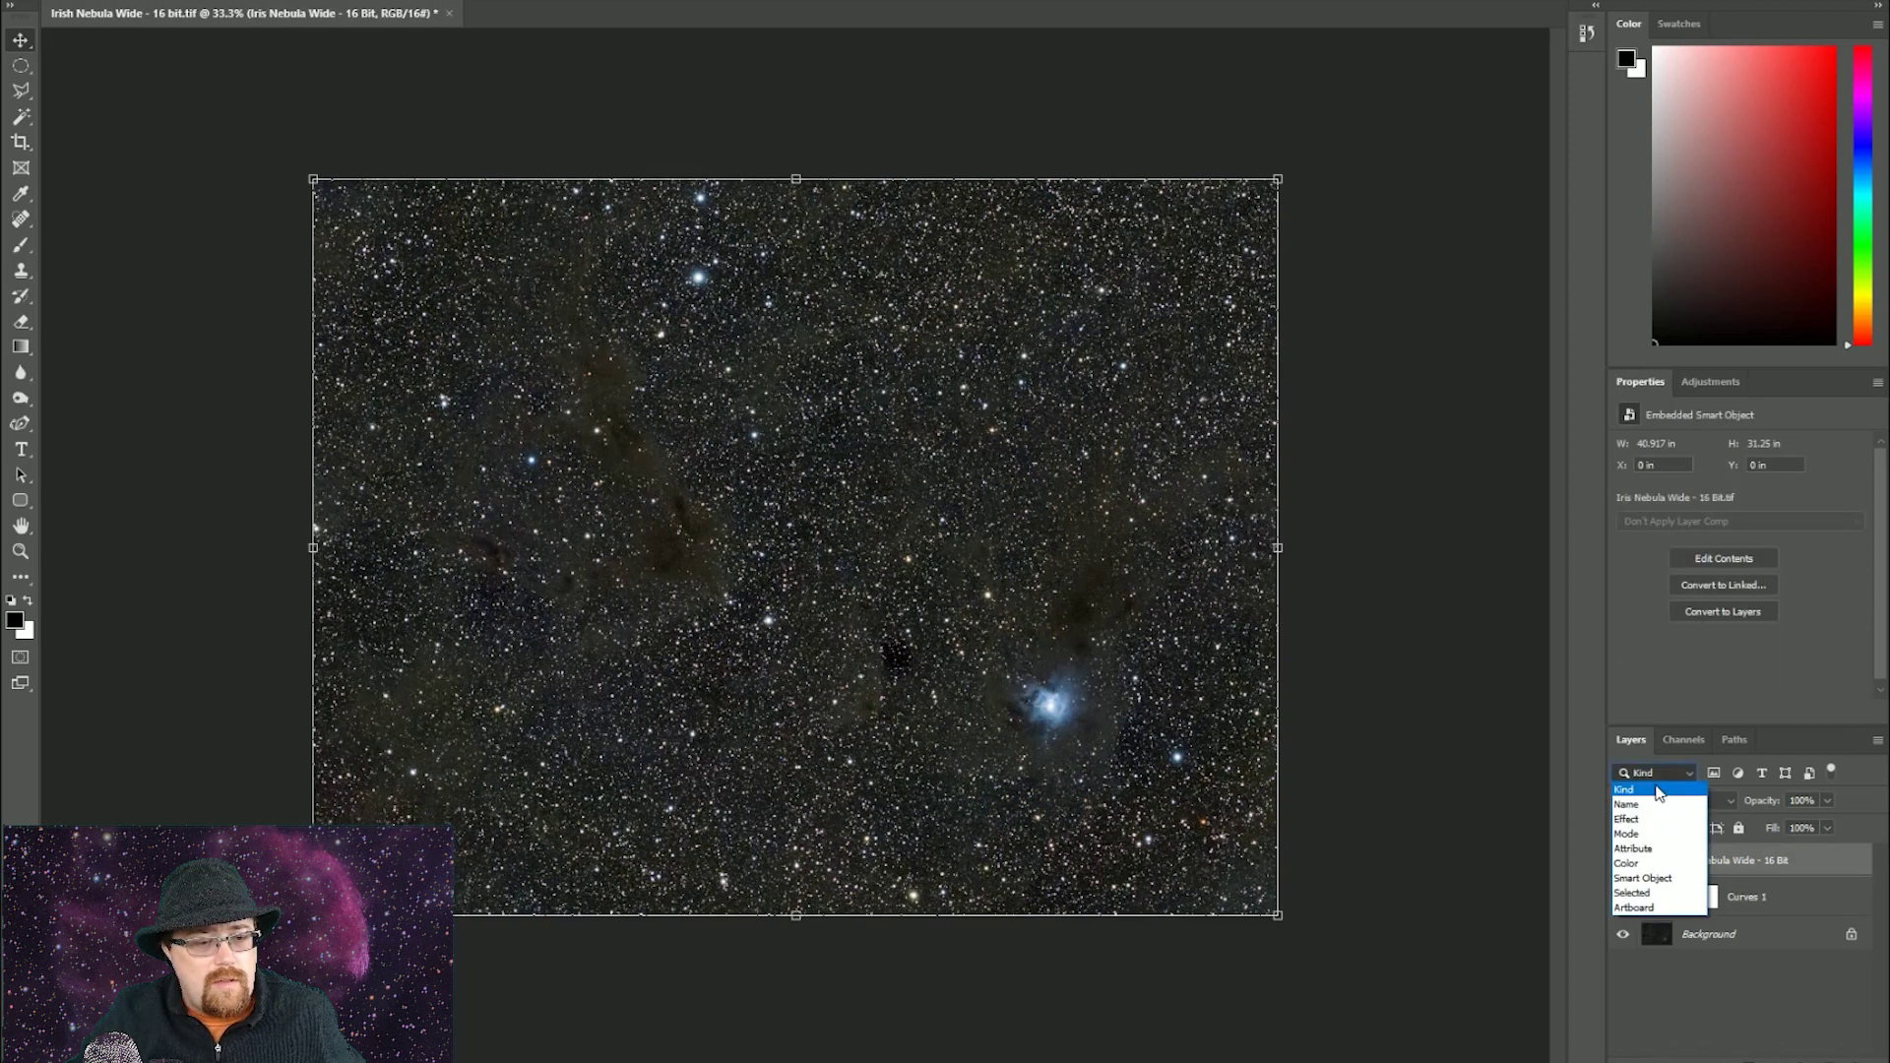
click(1674, 799)
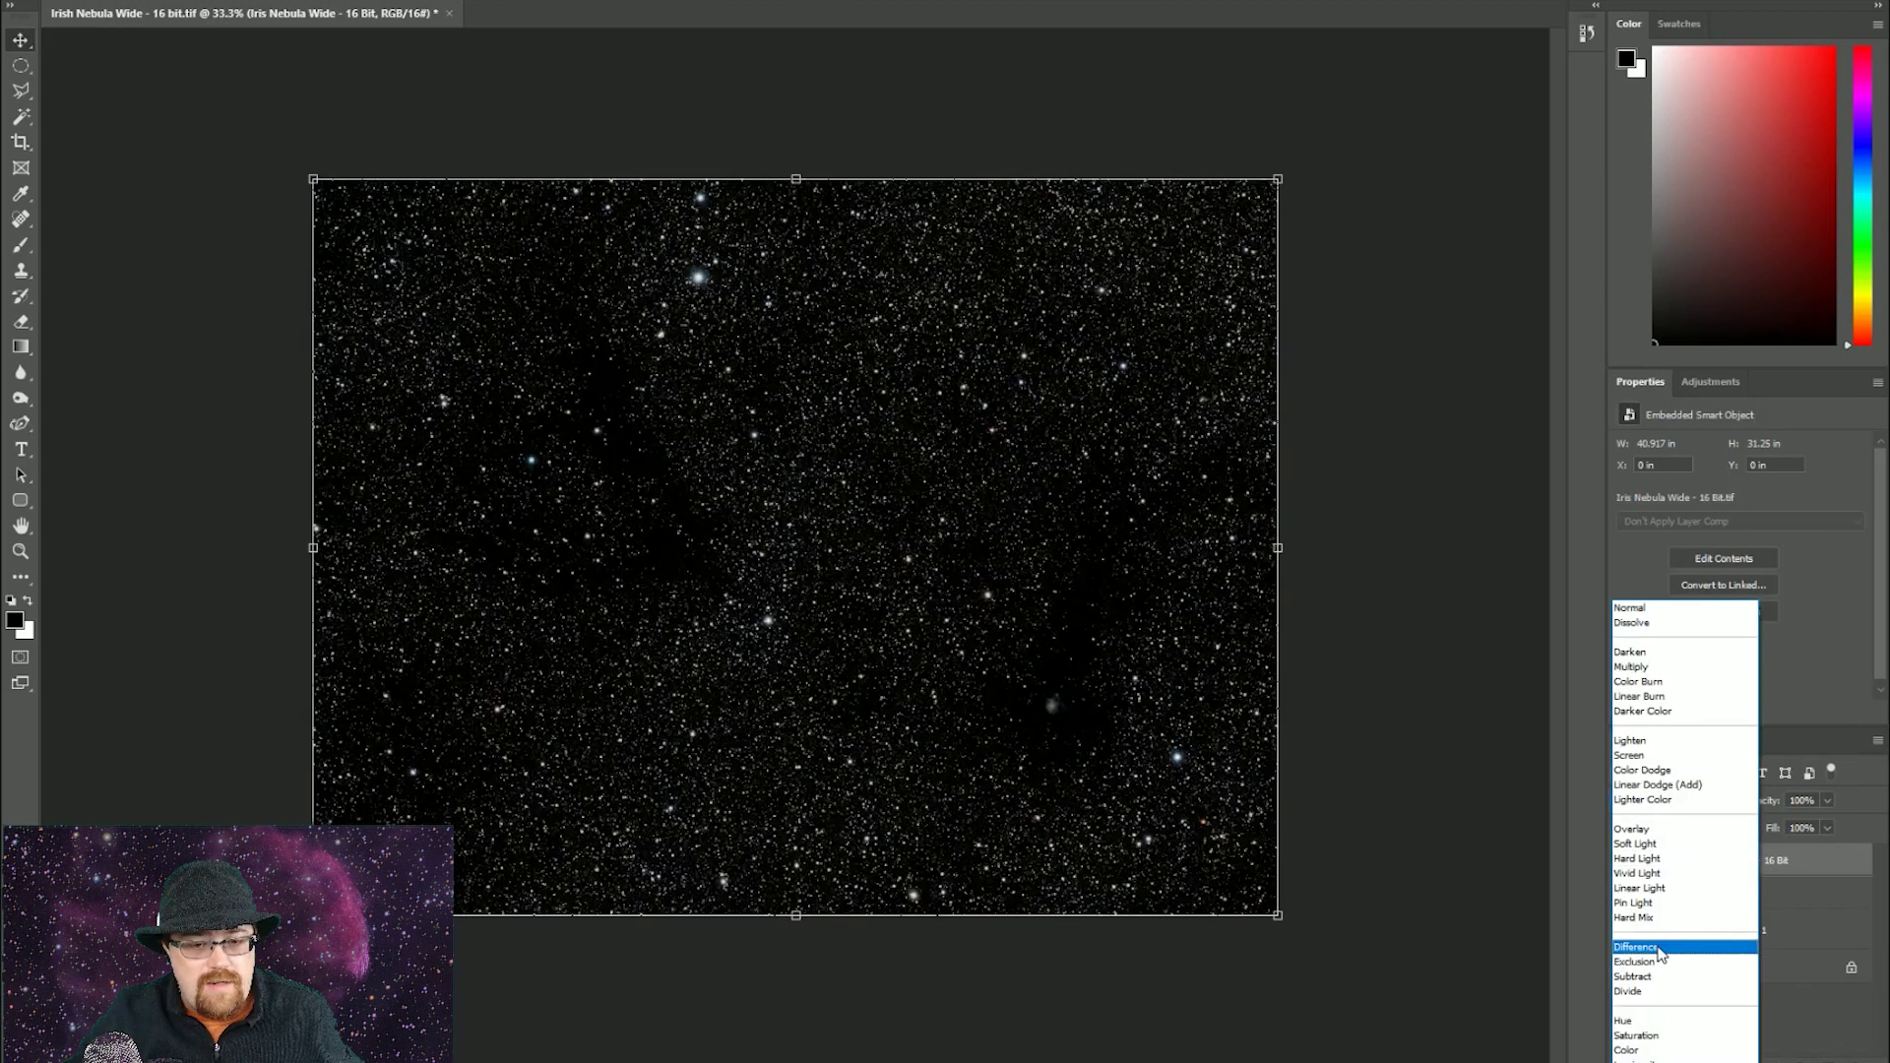
click(1662, 951)
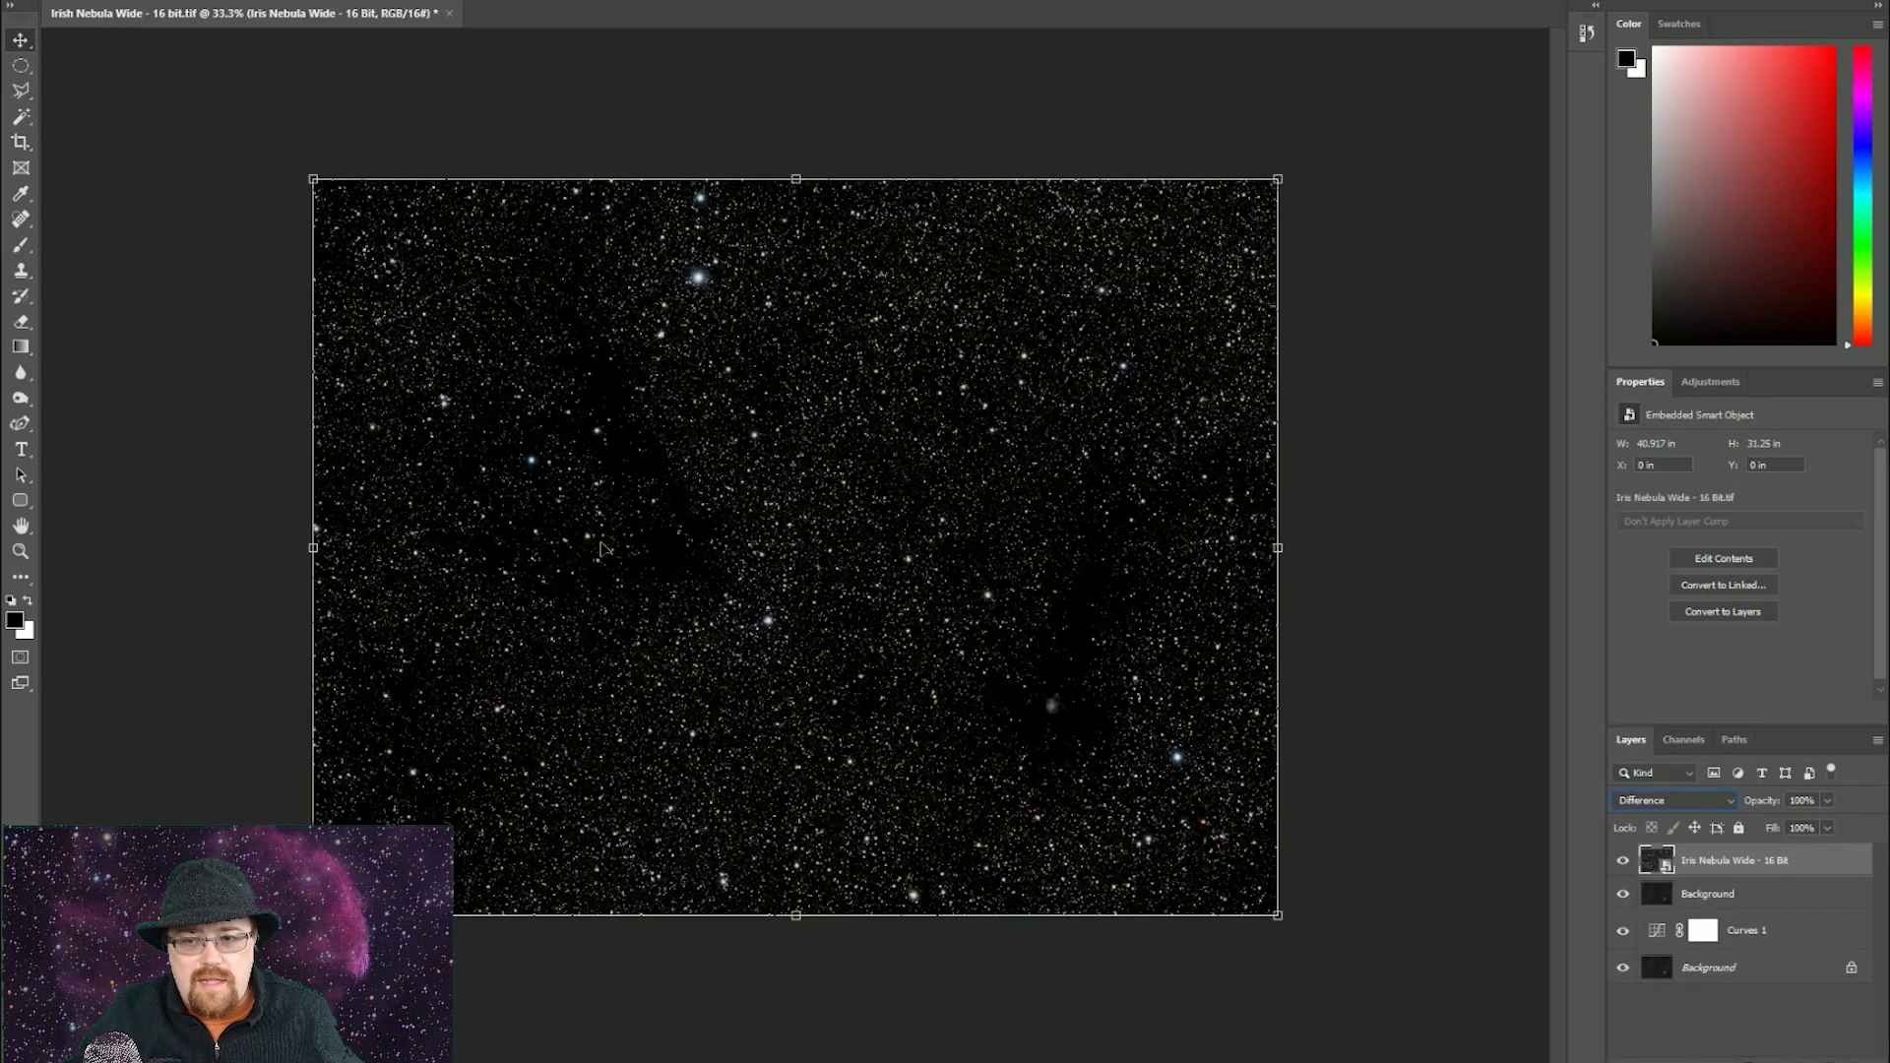
Merge the Difference-blended Iris Nebula Wide - 16 Bit layer with the duplicate Background beneath it into a stars-only layer.
shift+click(1699, 900)
right_click(1699, 900)
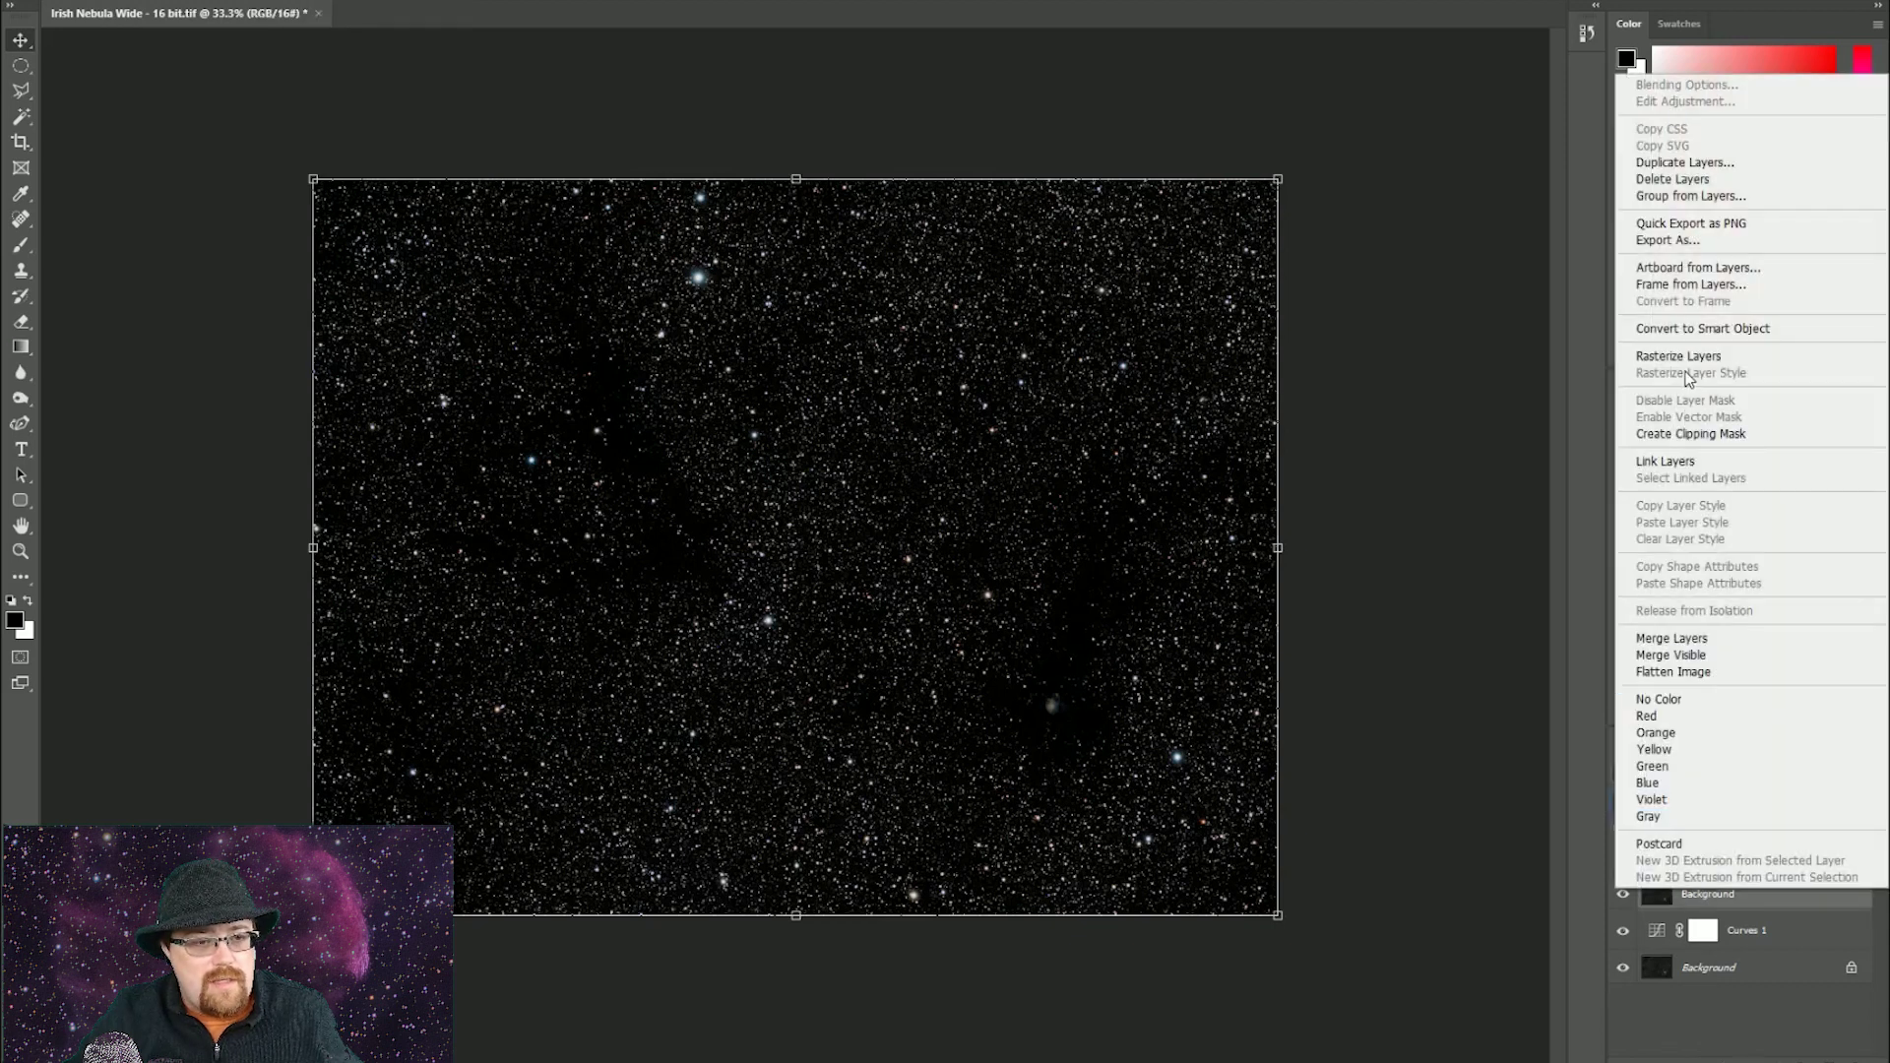
click(1695, 640)
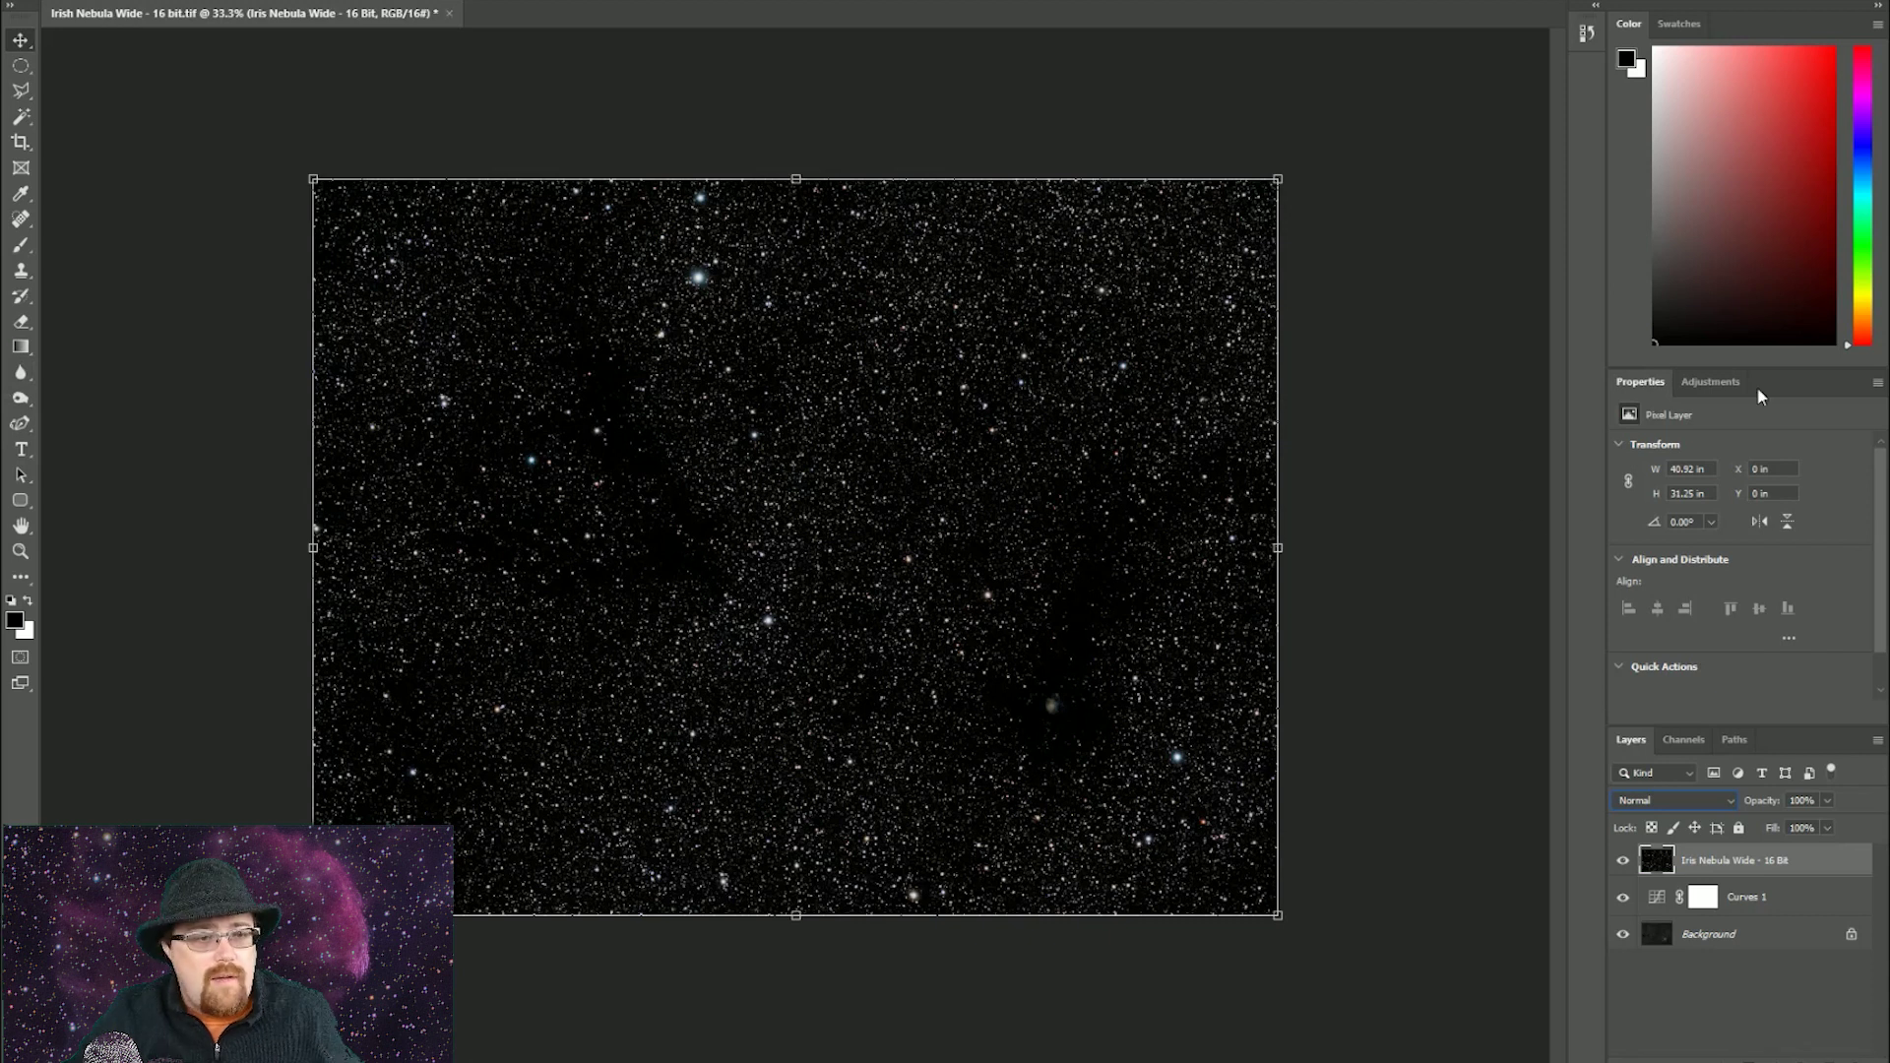
Add a Hue/Saturation adjustment above the stars layer with Saturation set to +28.
click(1711, 382)
click(1650, 455)
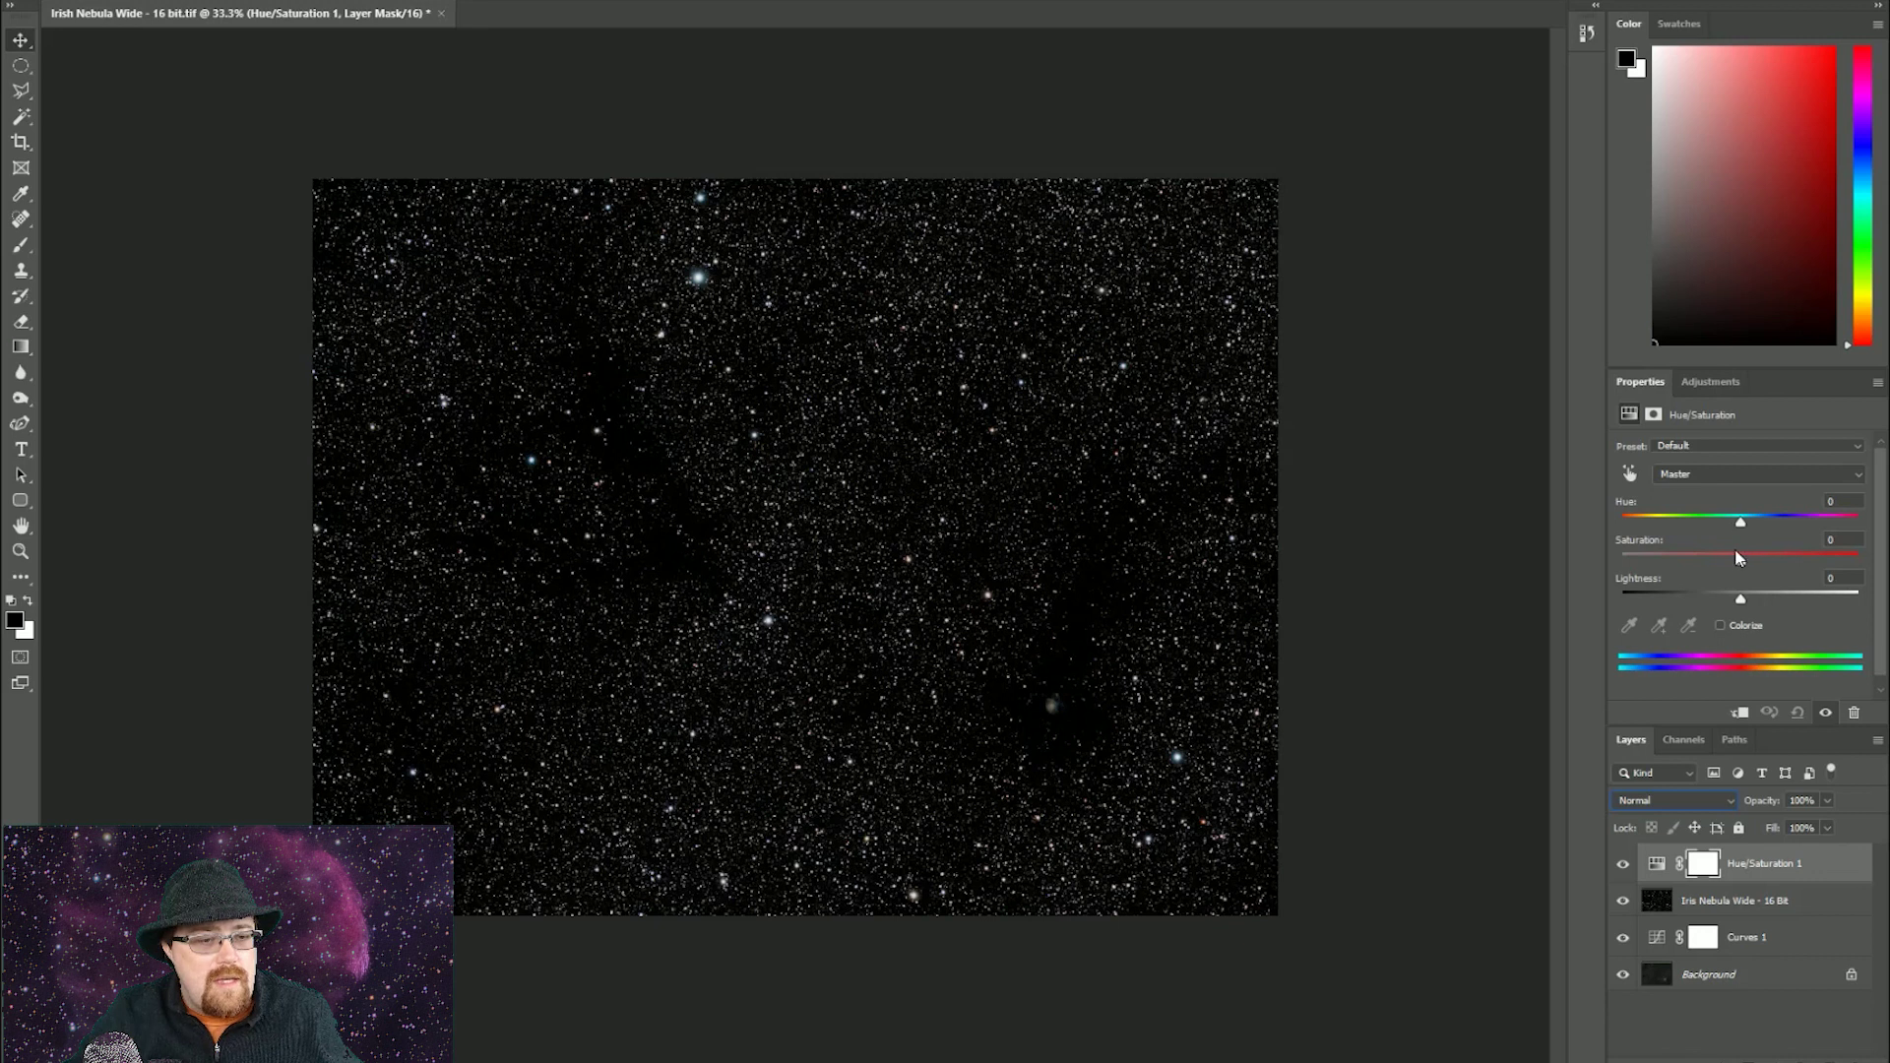
click(1742, 560)
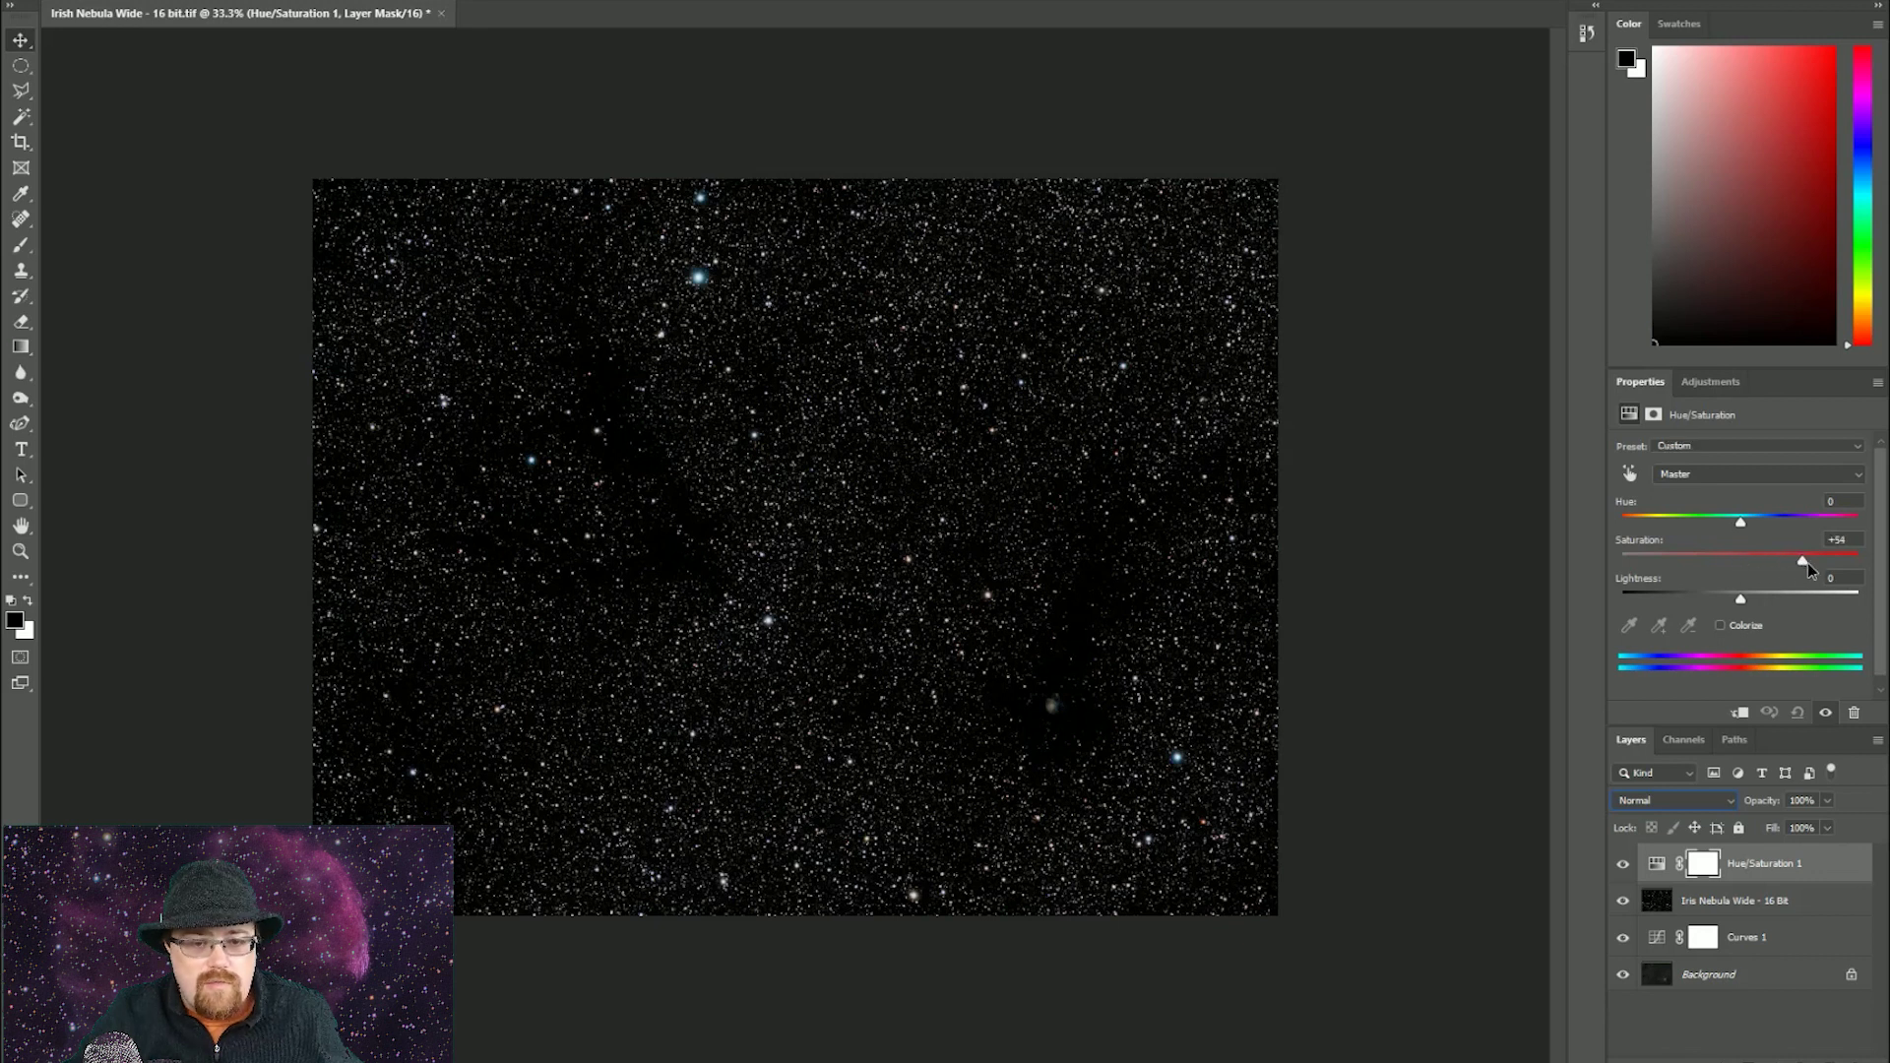
drag(1814, 563, 1775, 560)
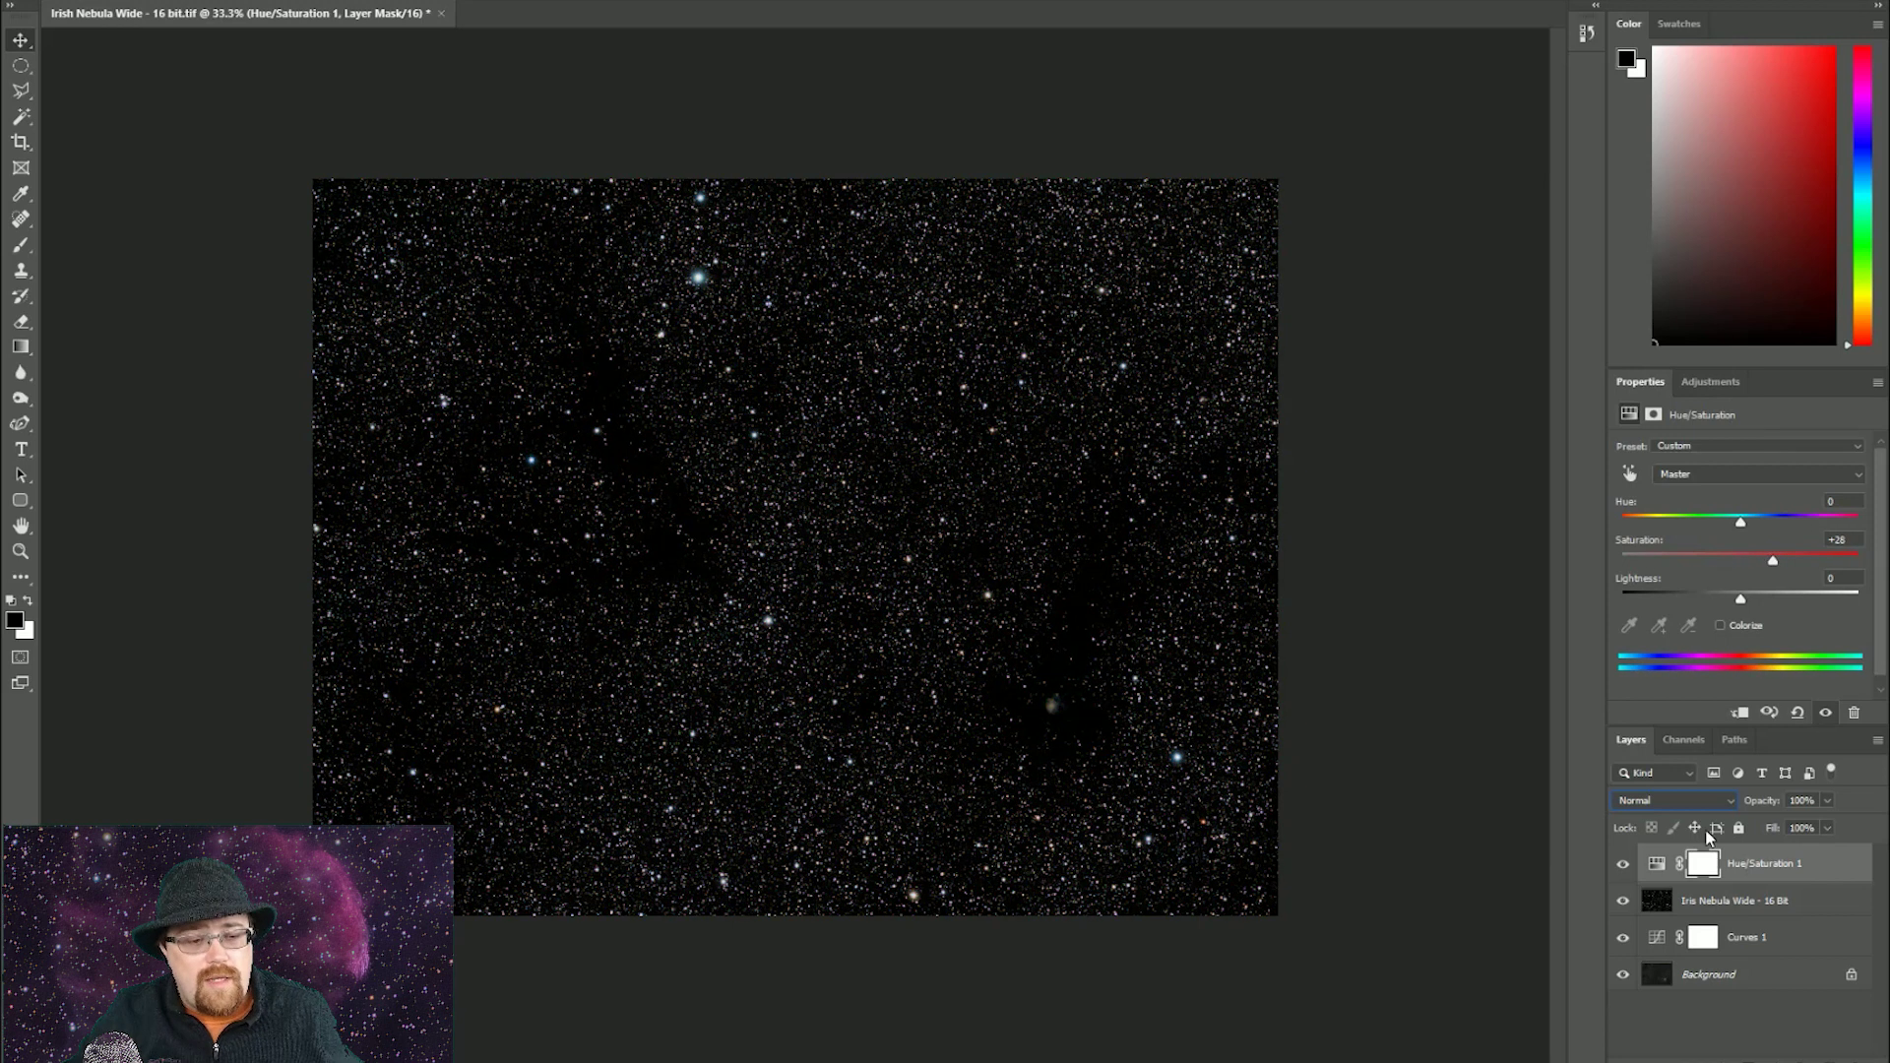
Merge the Hue/Saturation adjustment with the stars layer and set the merged layer's blend mode to Screen.
click(1699, 906)
right_click(1728, 906)
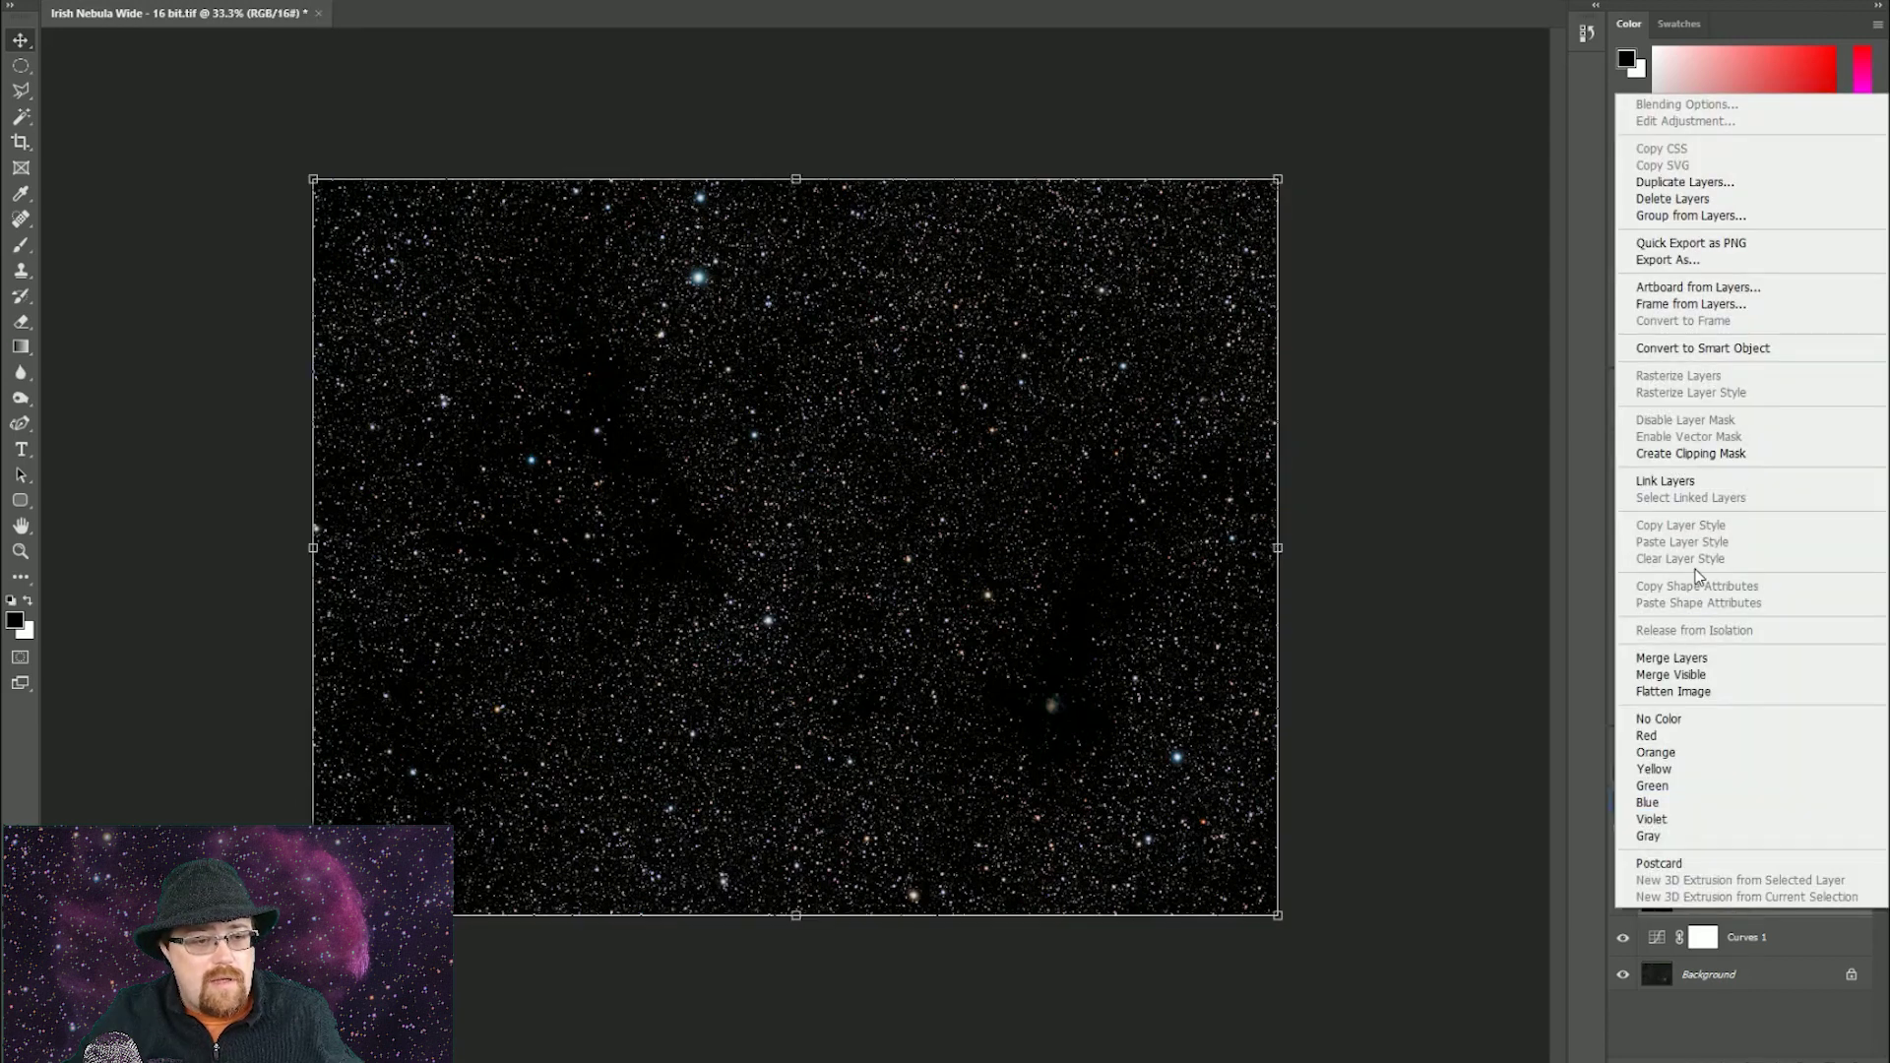
click(1706, 661)
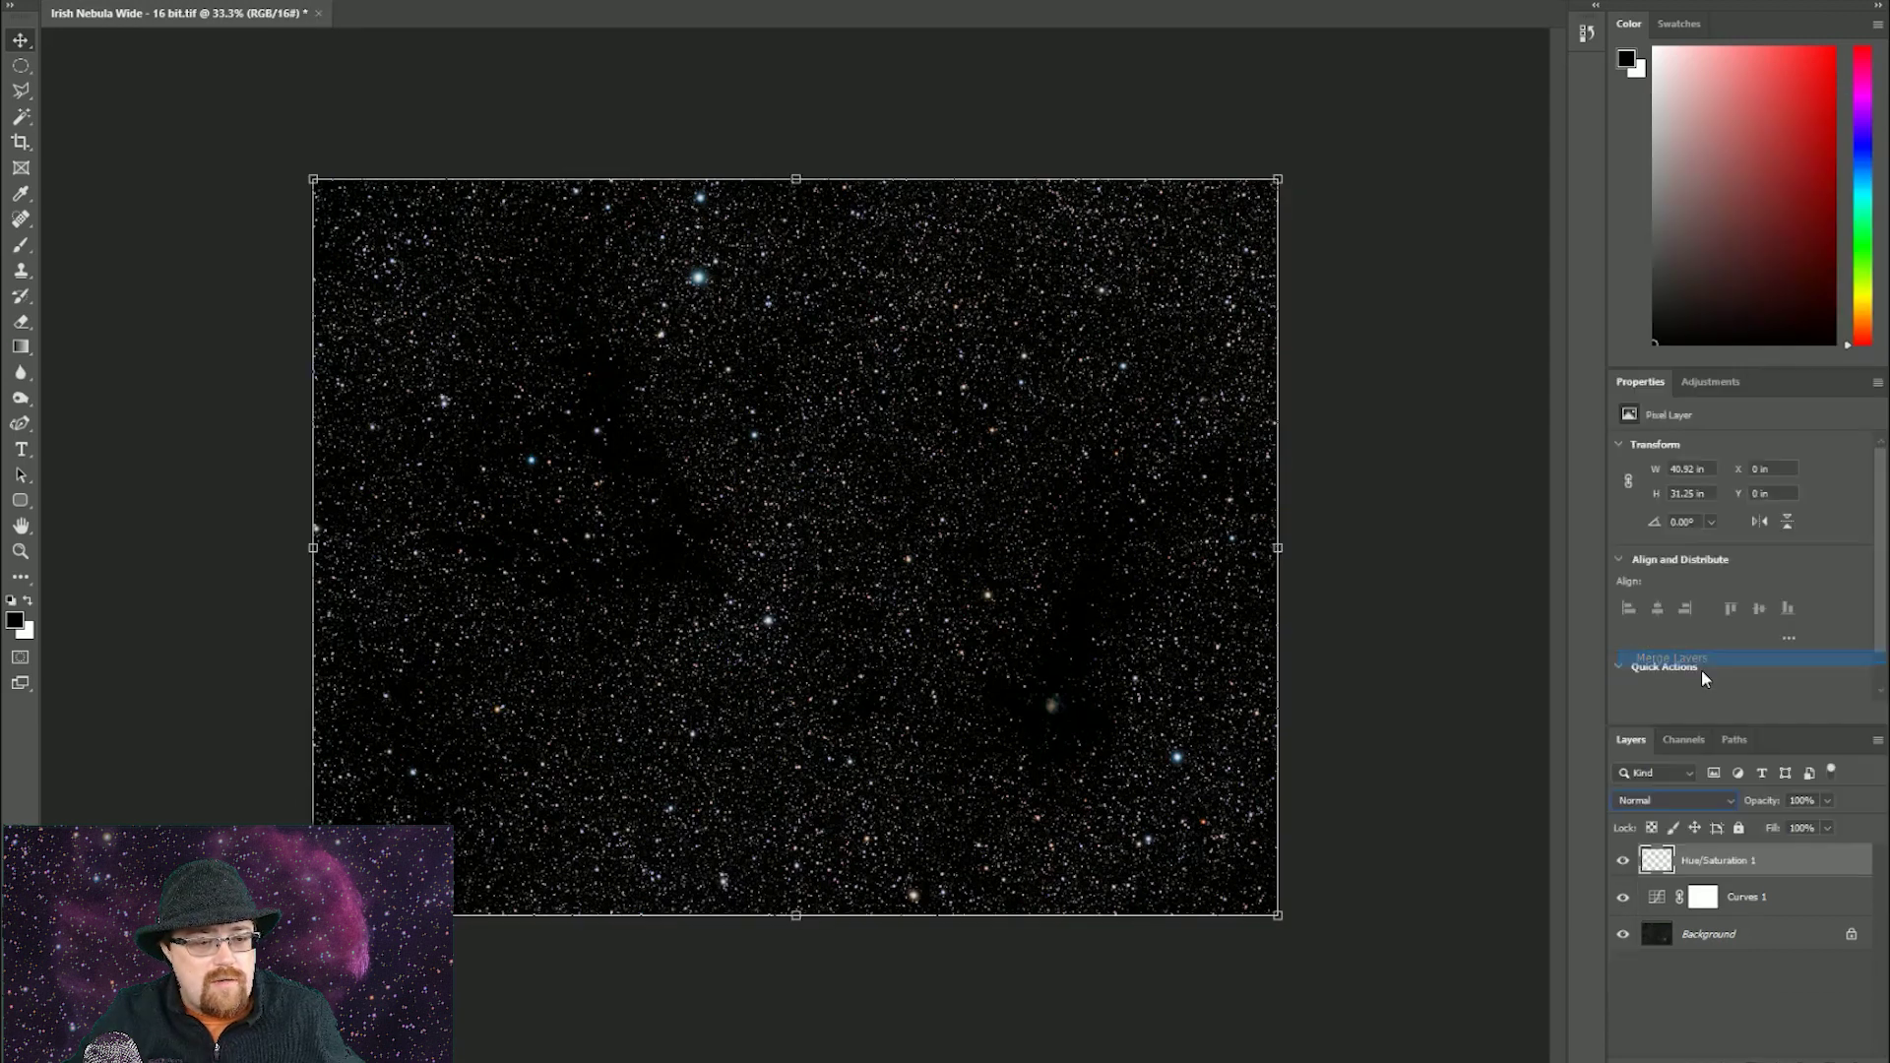
click(1674, 801)
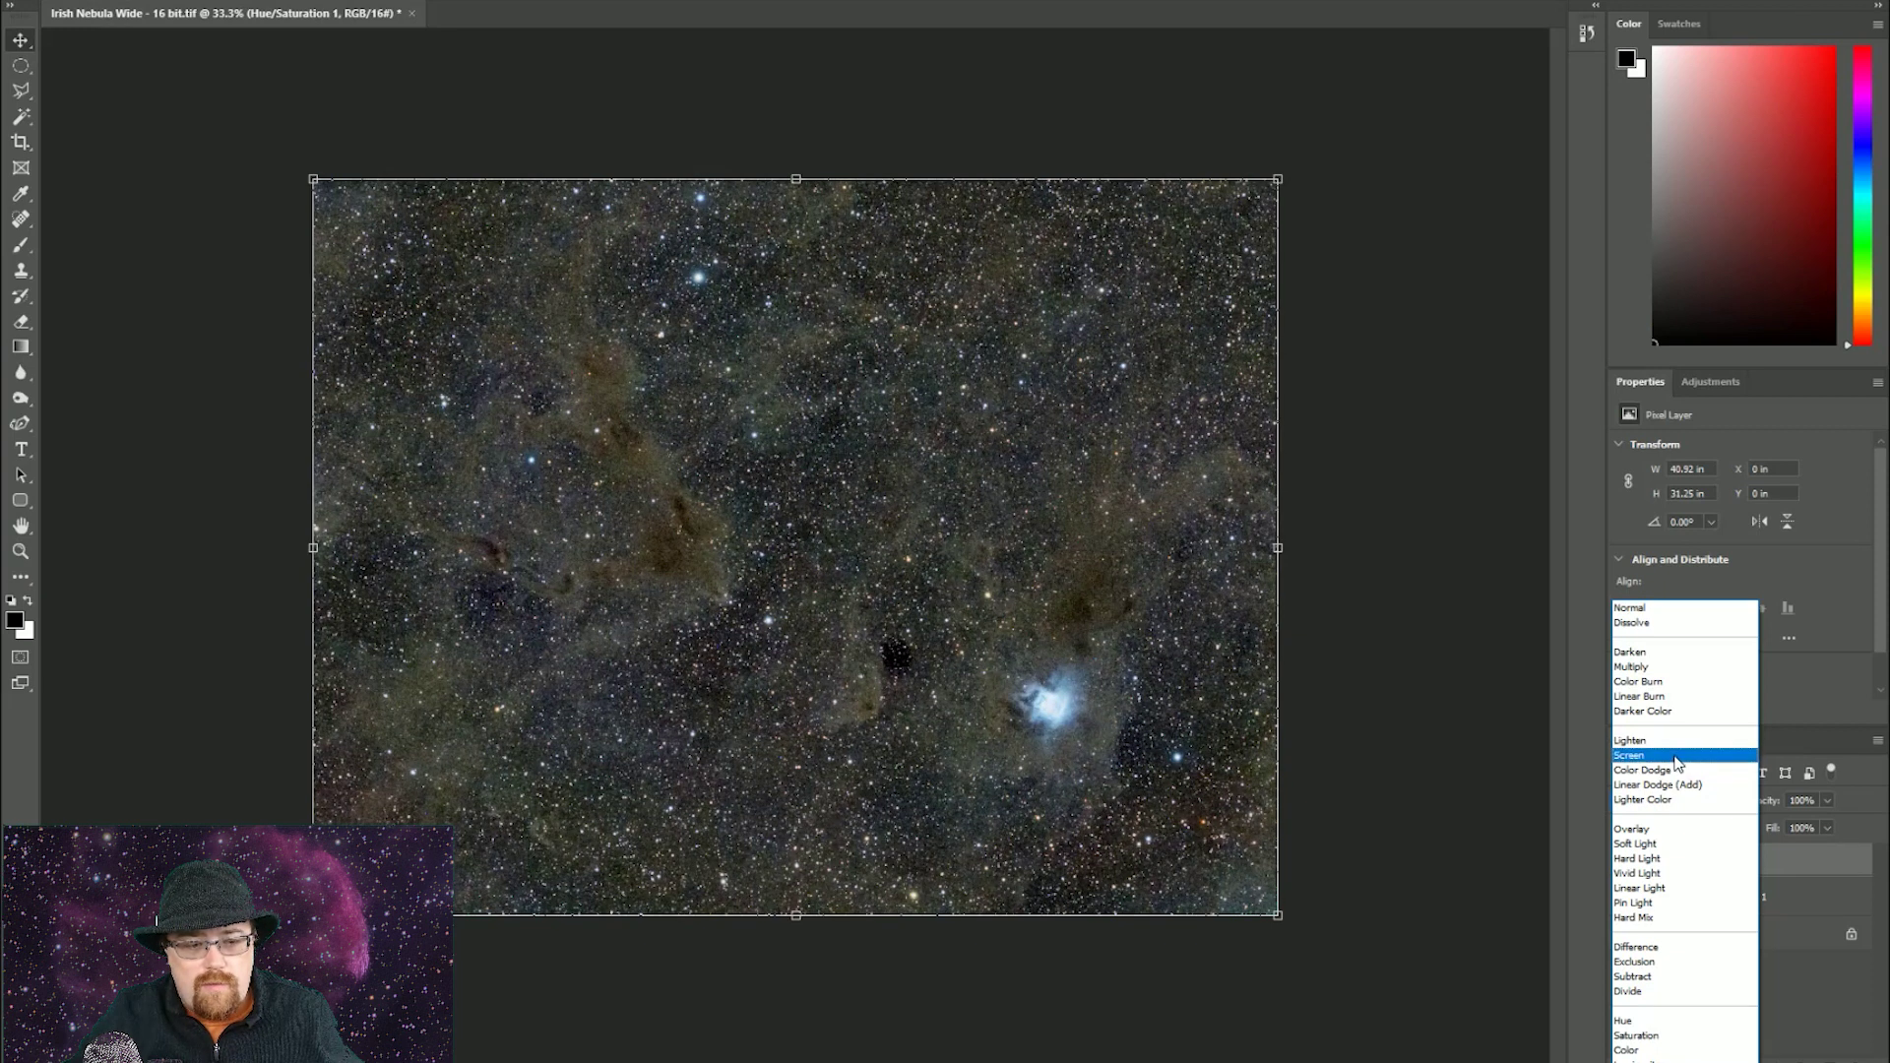
click(1676, 755)
Fine-tune the midtone point on the Curves 1 adjustment layer.
click(1753, 897)
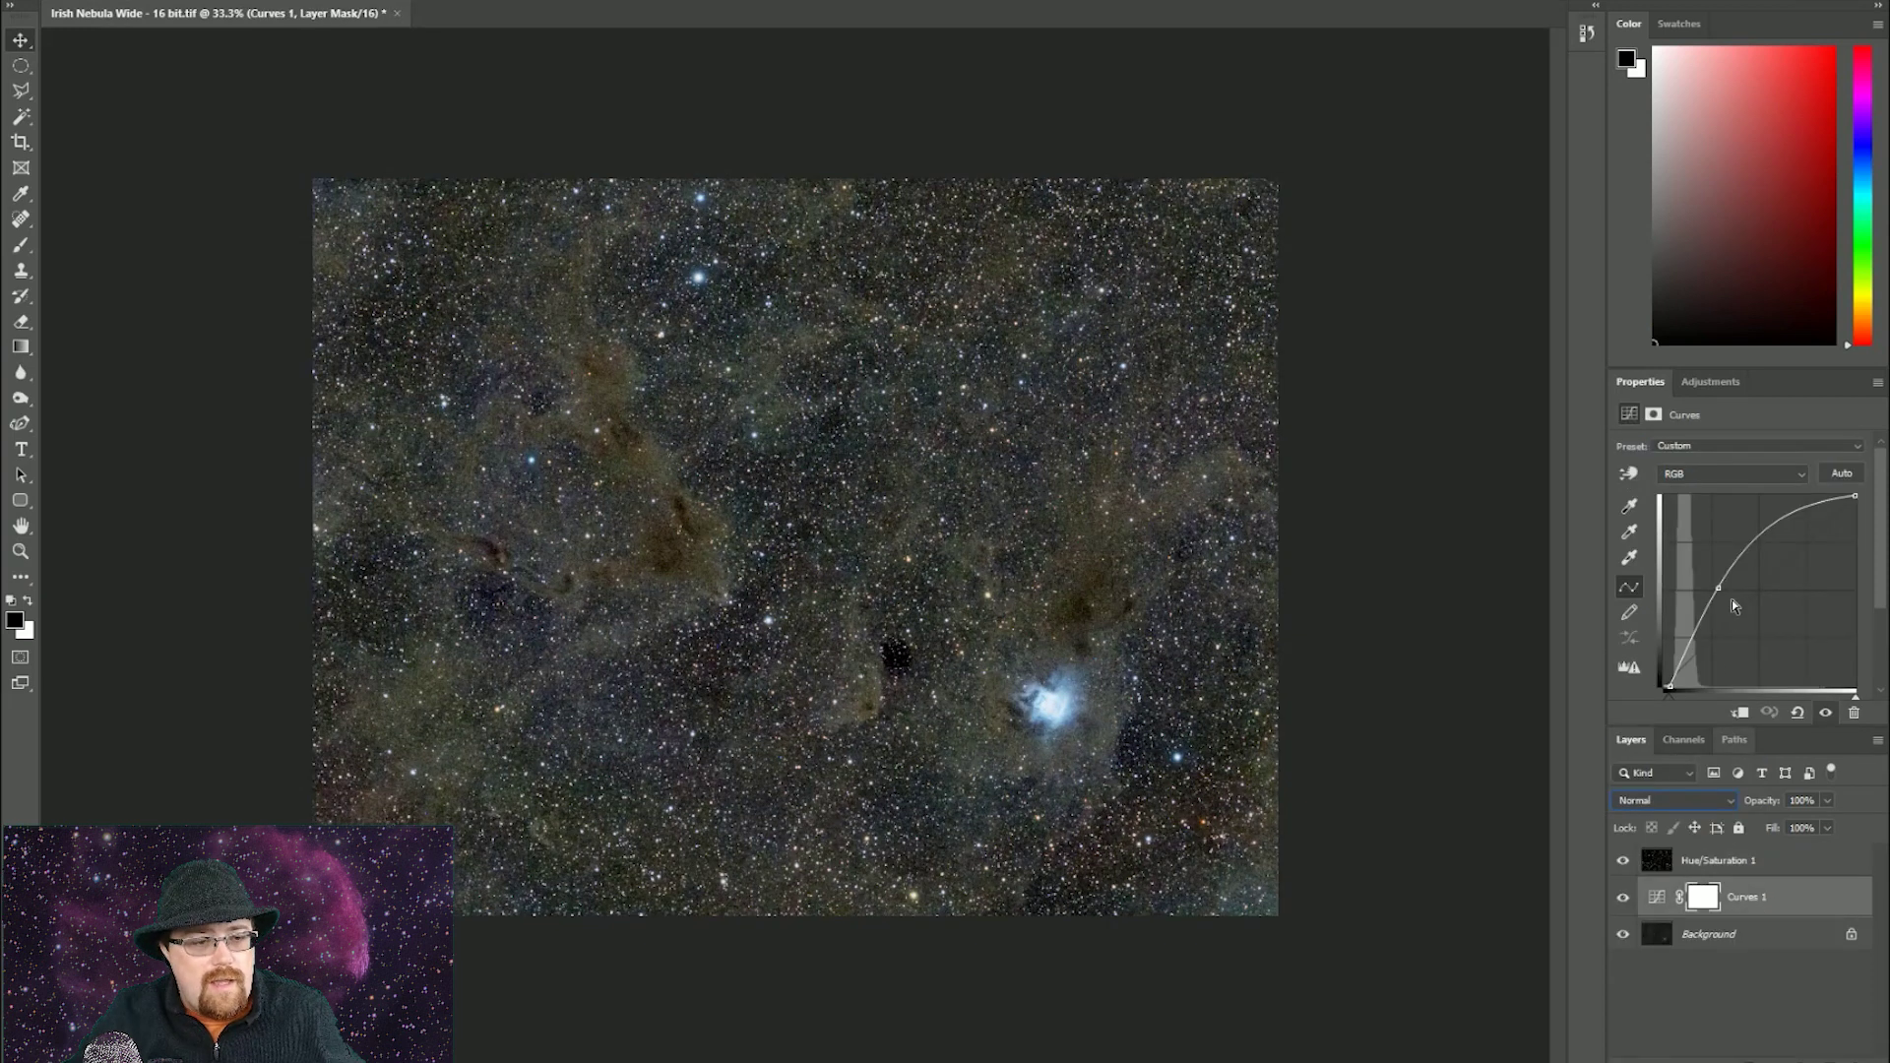
drag(1723, 592, 1720, 589)
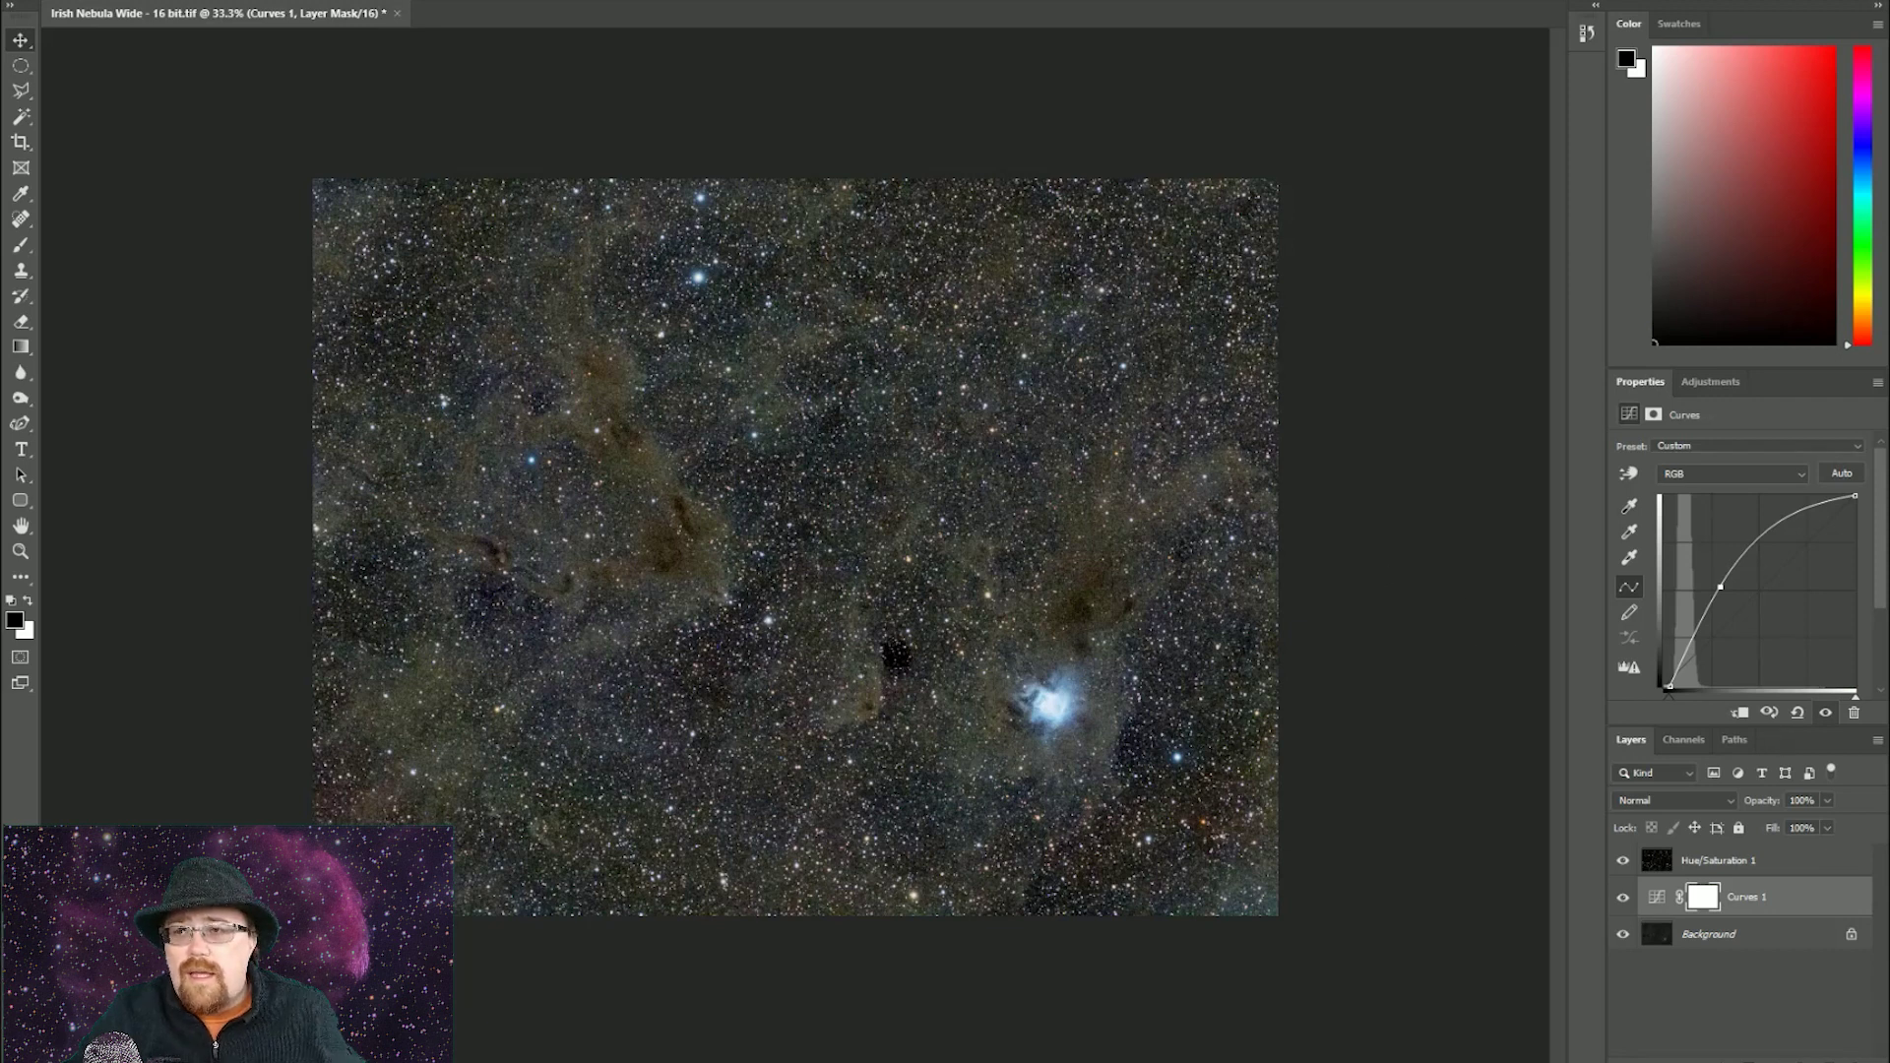
key(alt+f)
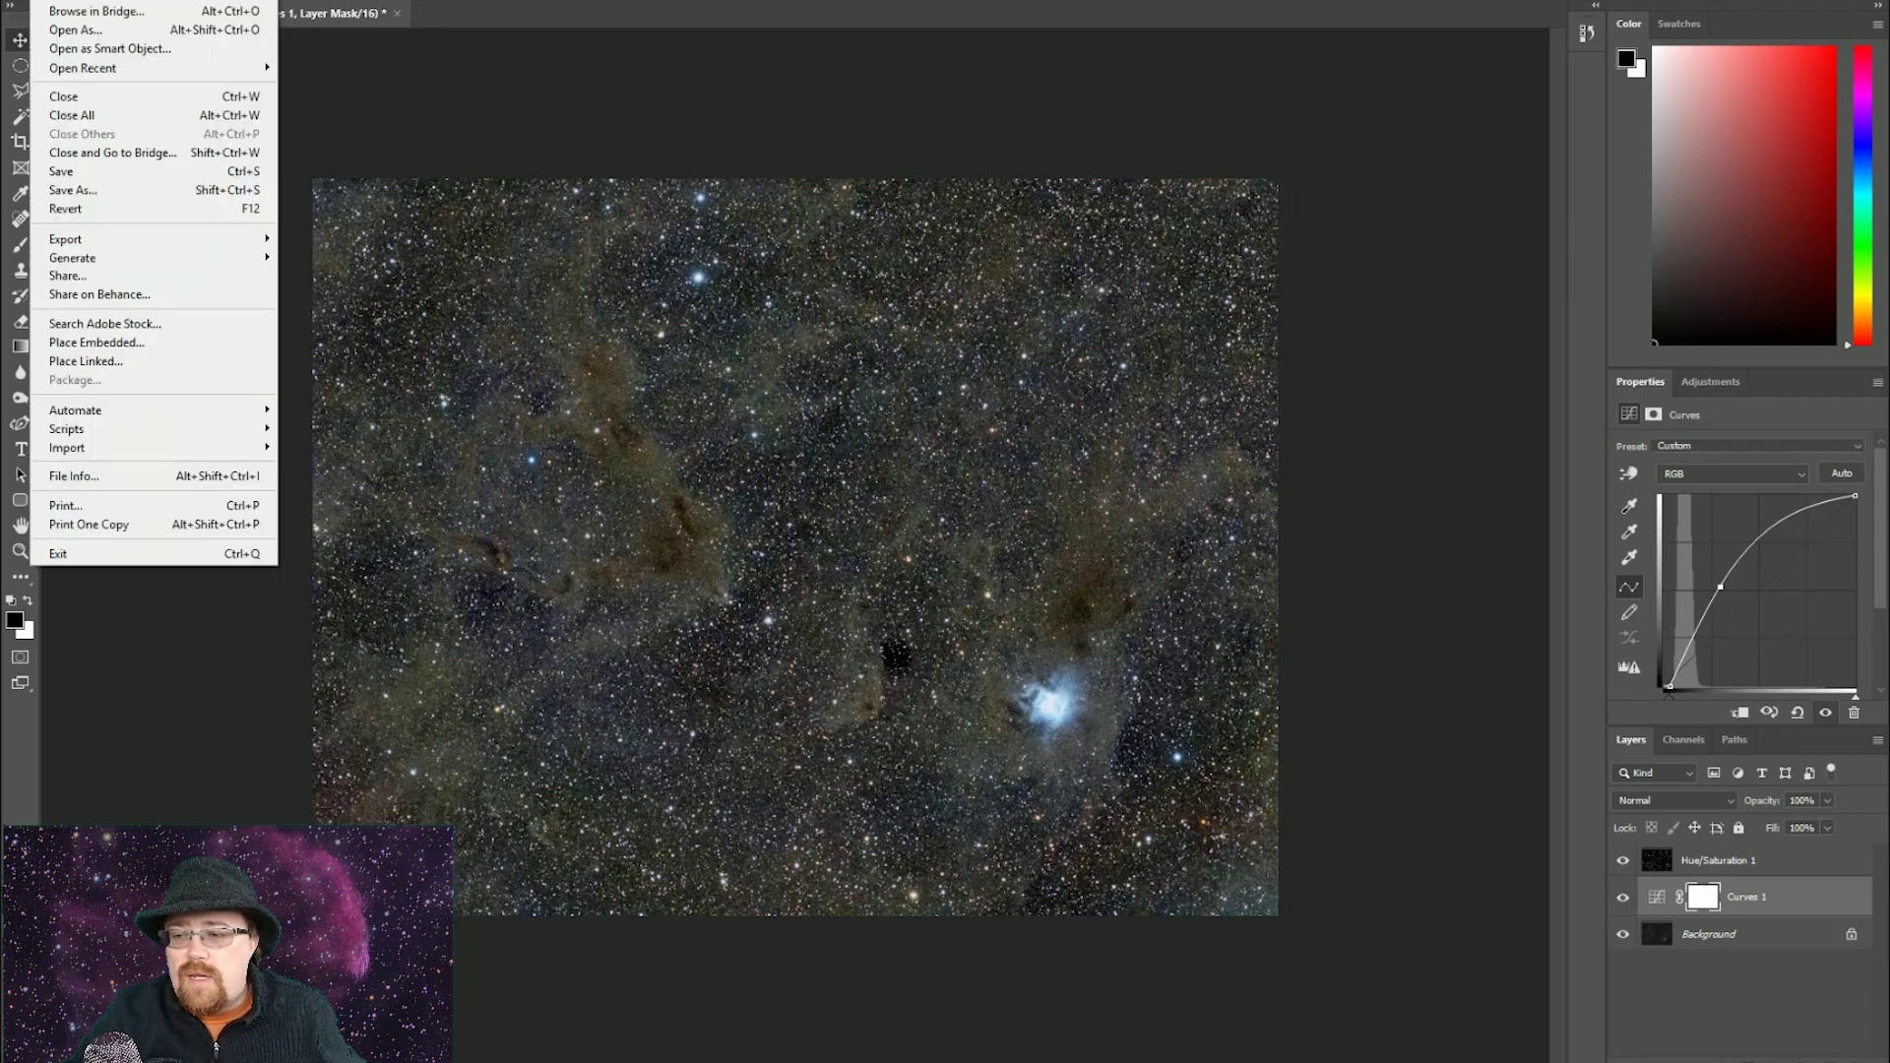
key(Escape)
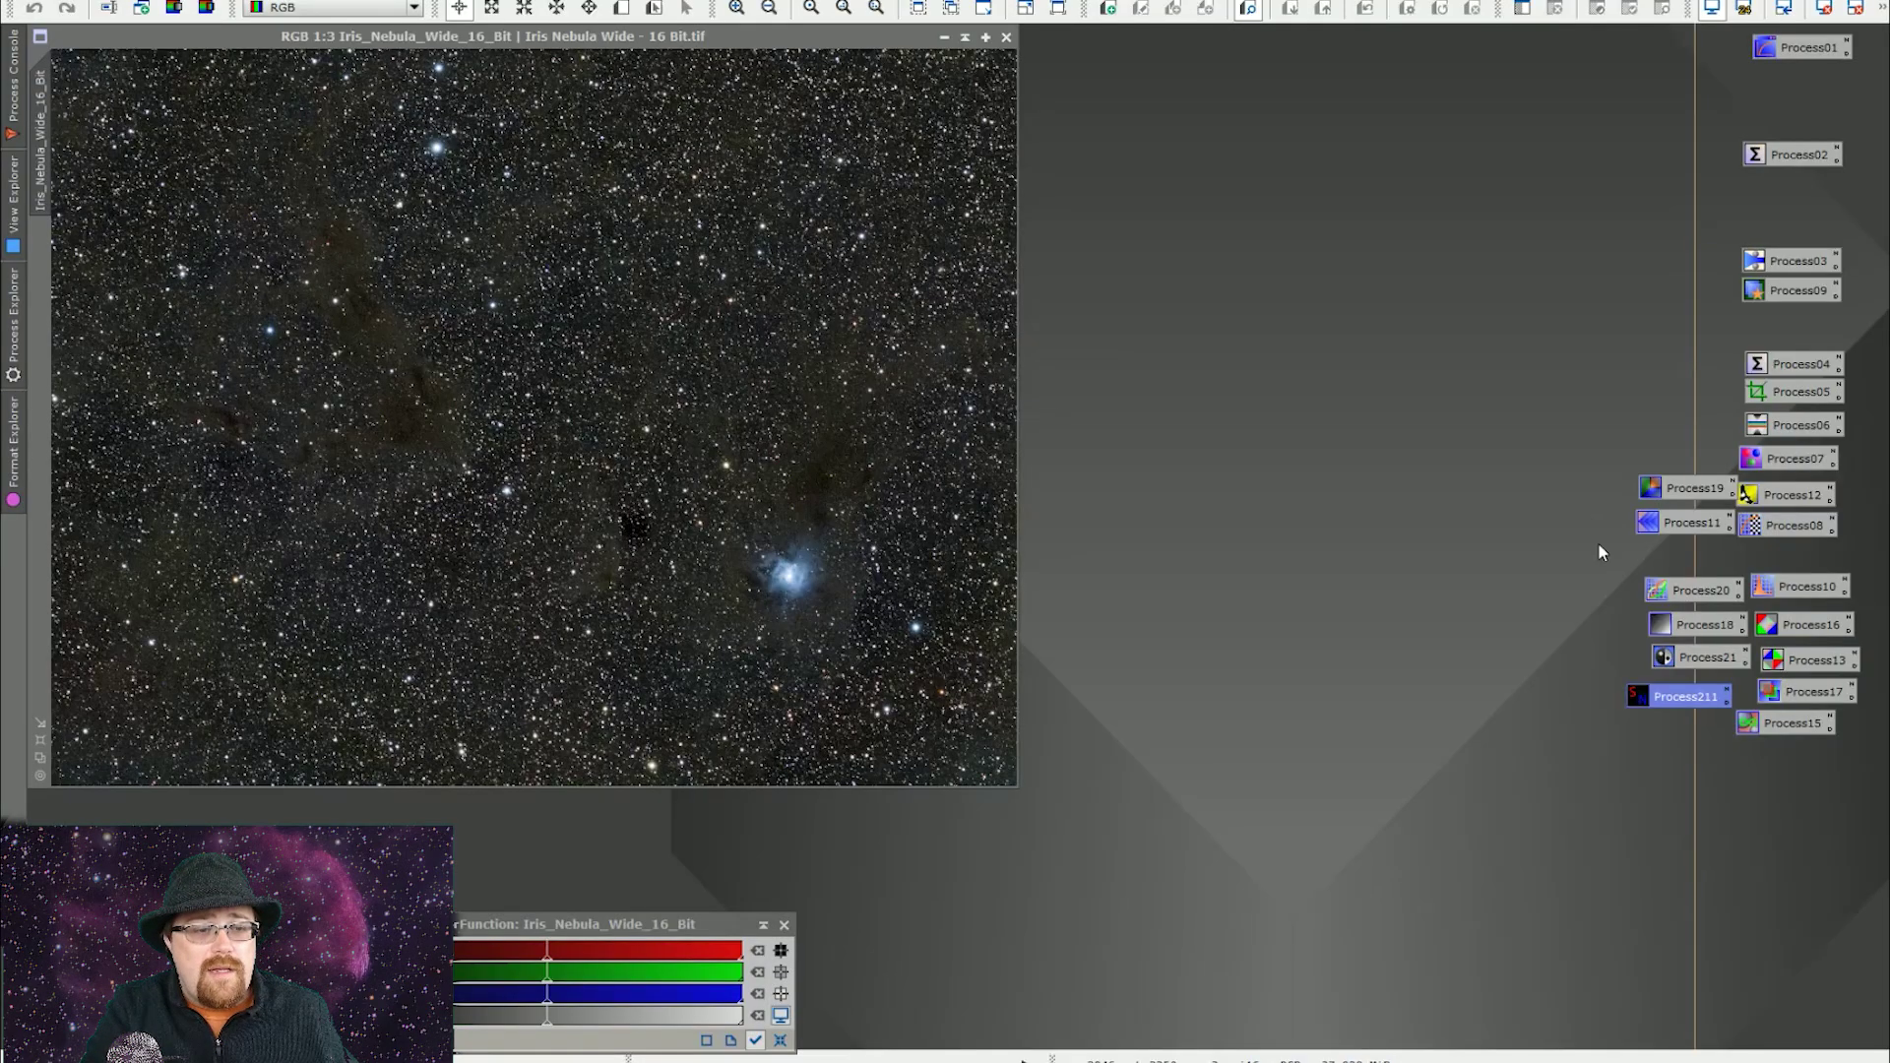
Switch to PixInsight, open the StarNet++ process stored as Process211 and move its window just below the nebula image.
double_click(1671, 698)
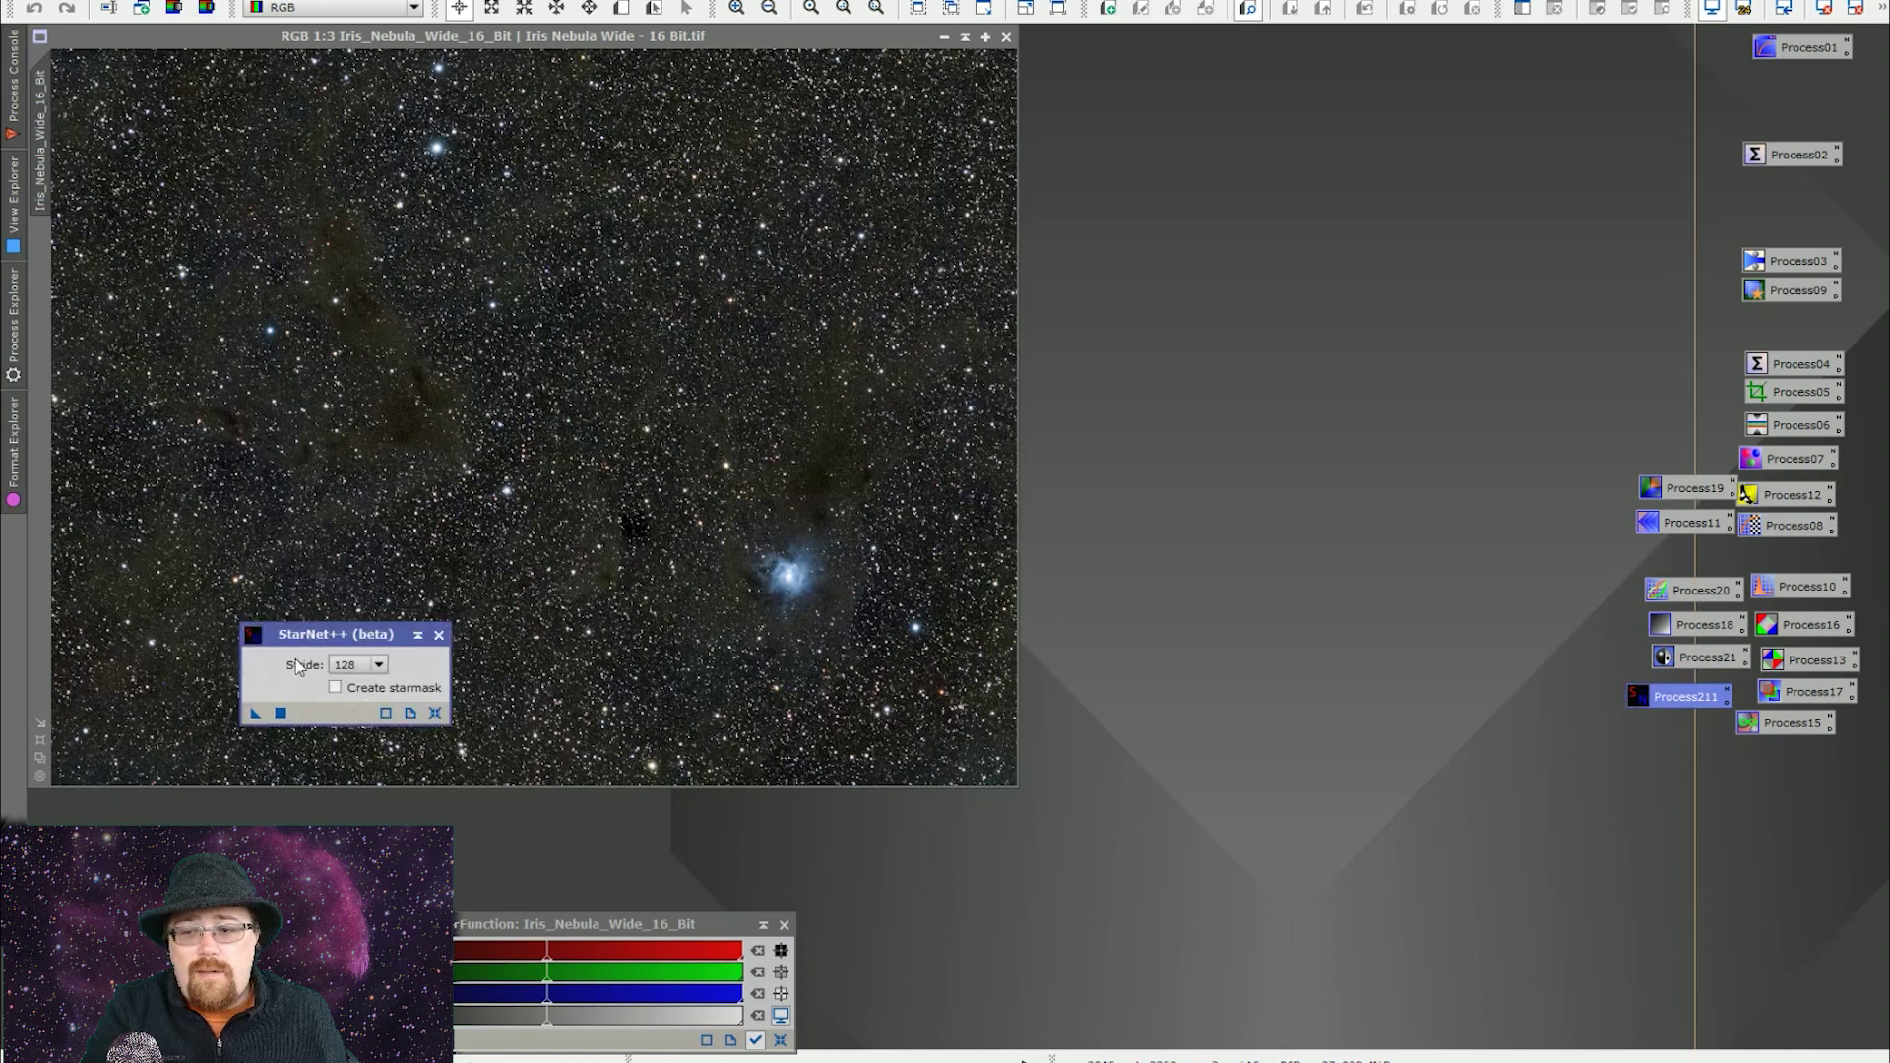
drag(268, 642, 775, 811)
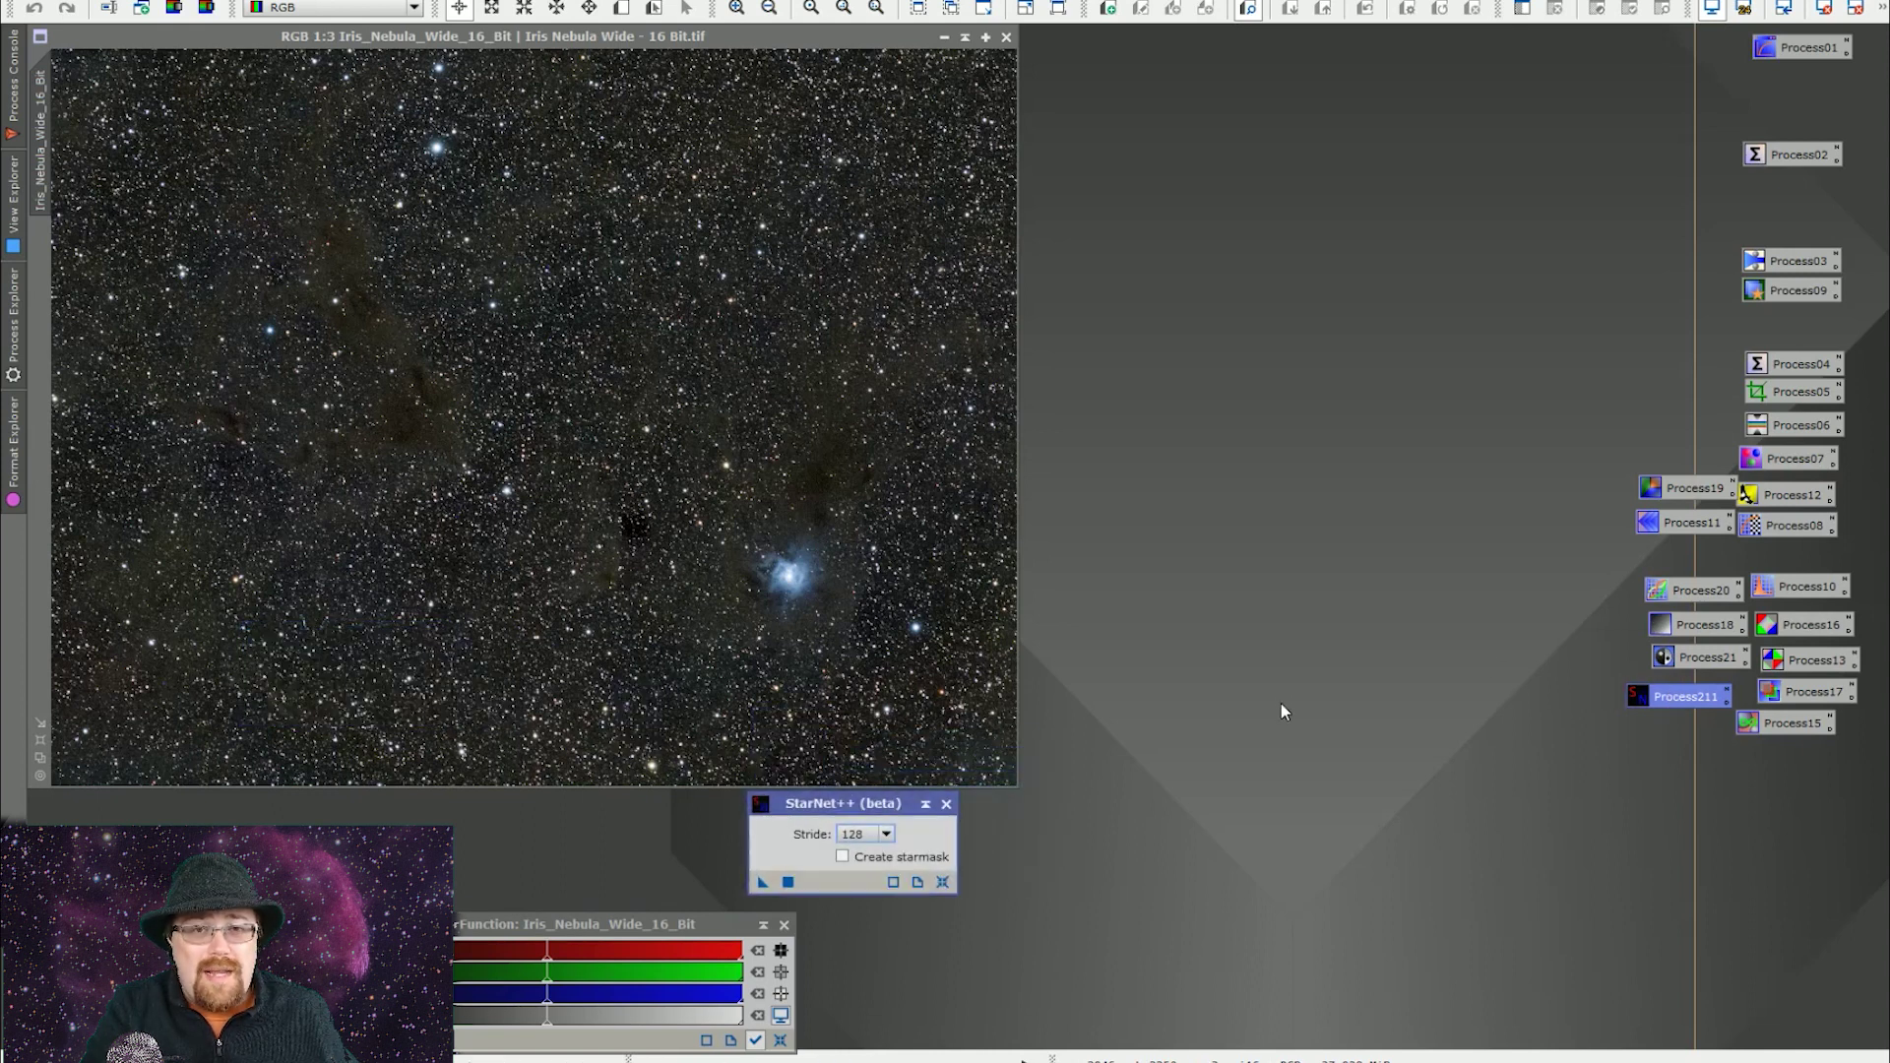
Duplicate the Iris_Nebula_Wide_16_Bit image and place the clone beside the original.
click(618, 197)
right_click(617, 197)
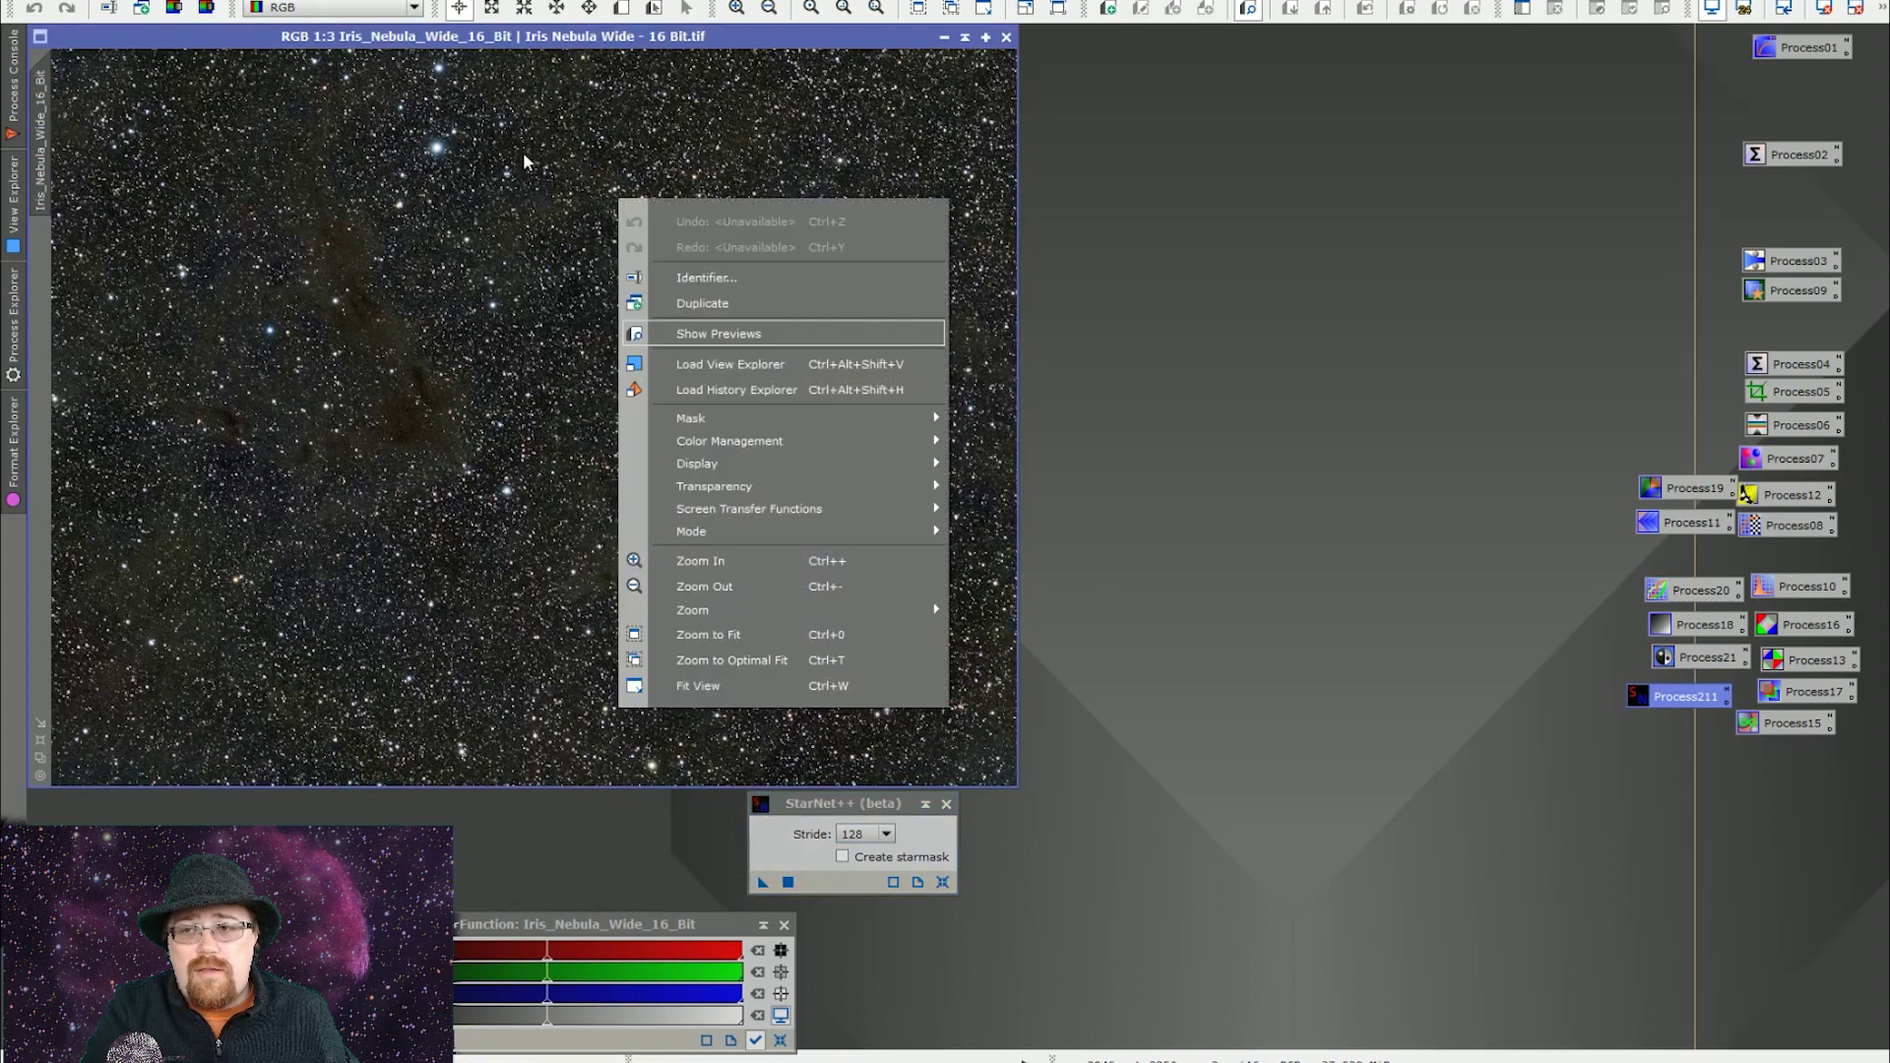
click(716, 304)
drag(747, 103, 1577, 88)
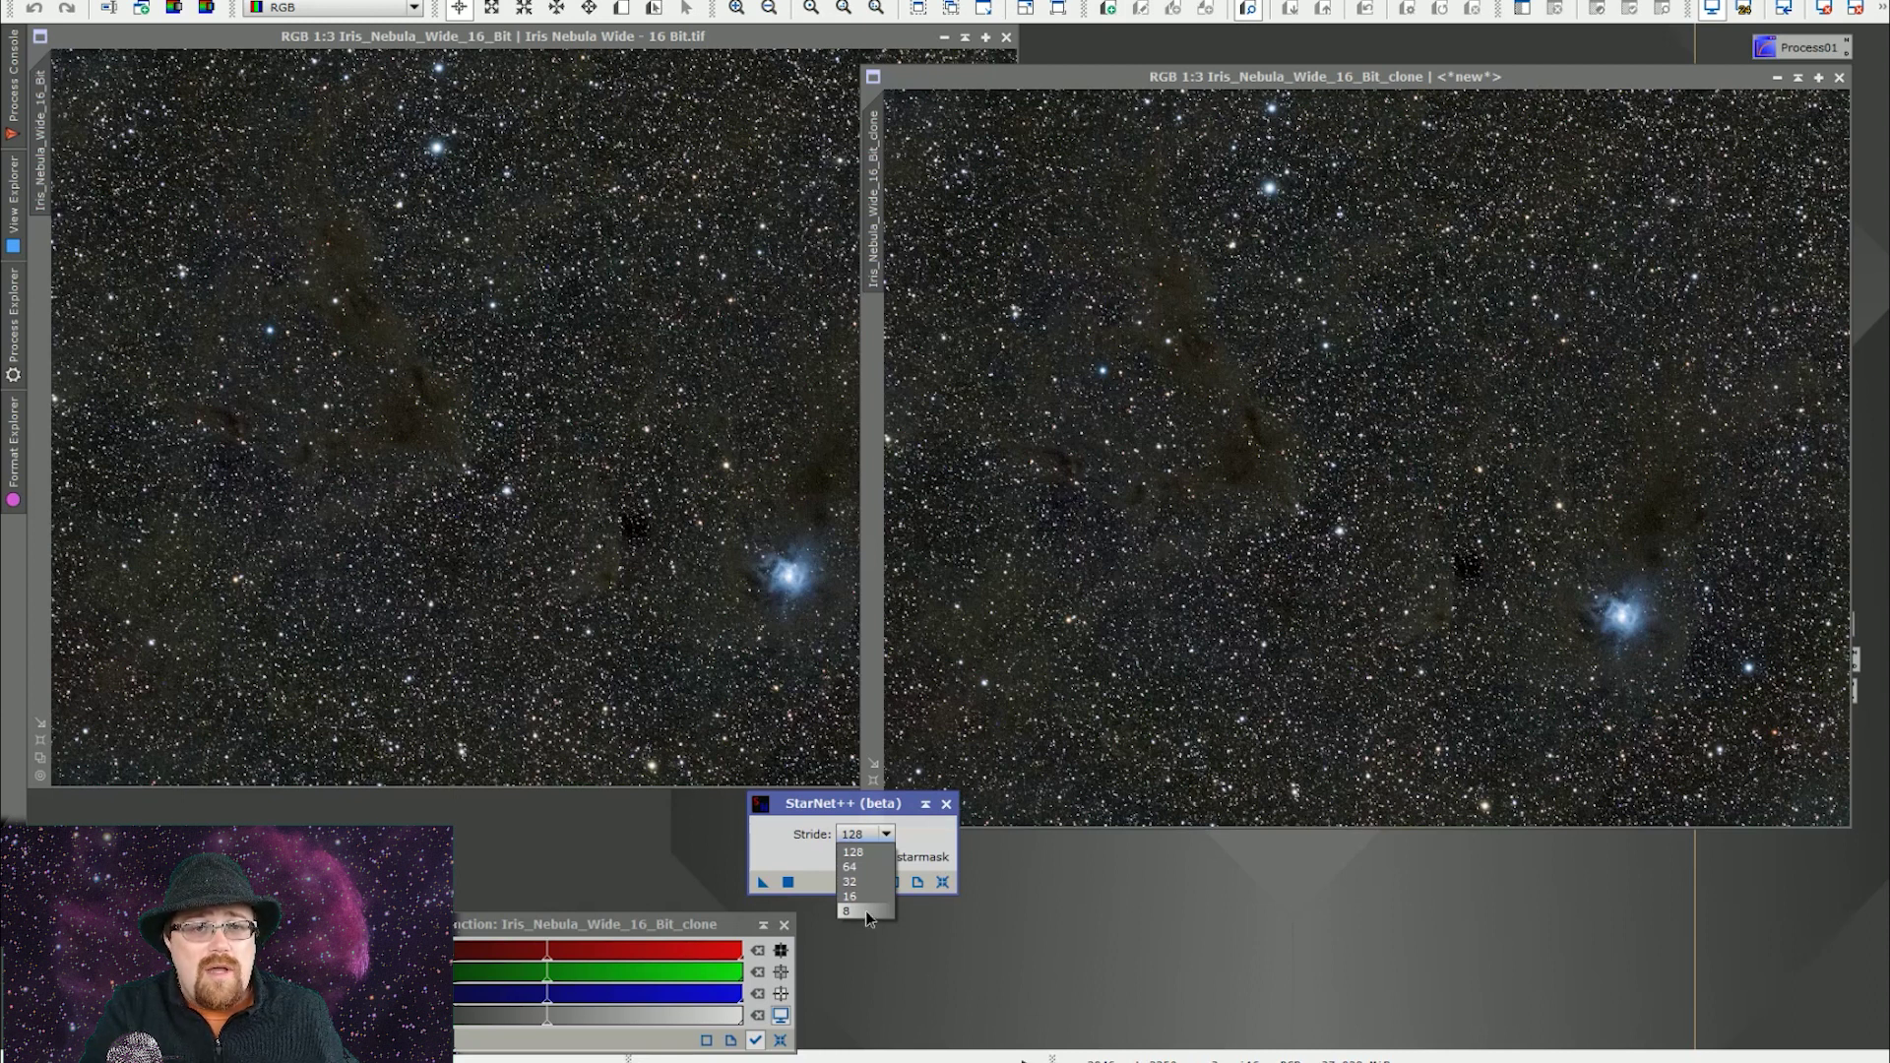
Apply StarNet++ with a stride of 128 and no star mask to the original Iris_Nebula_Wide_16_Bit image.
click(870, 853)
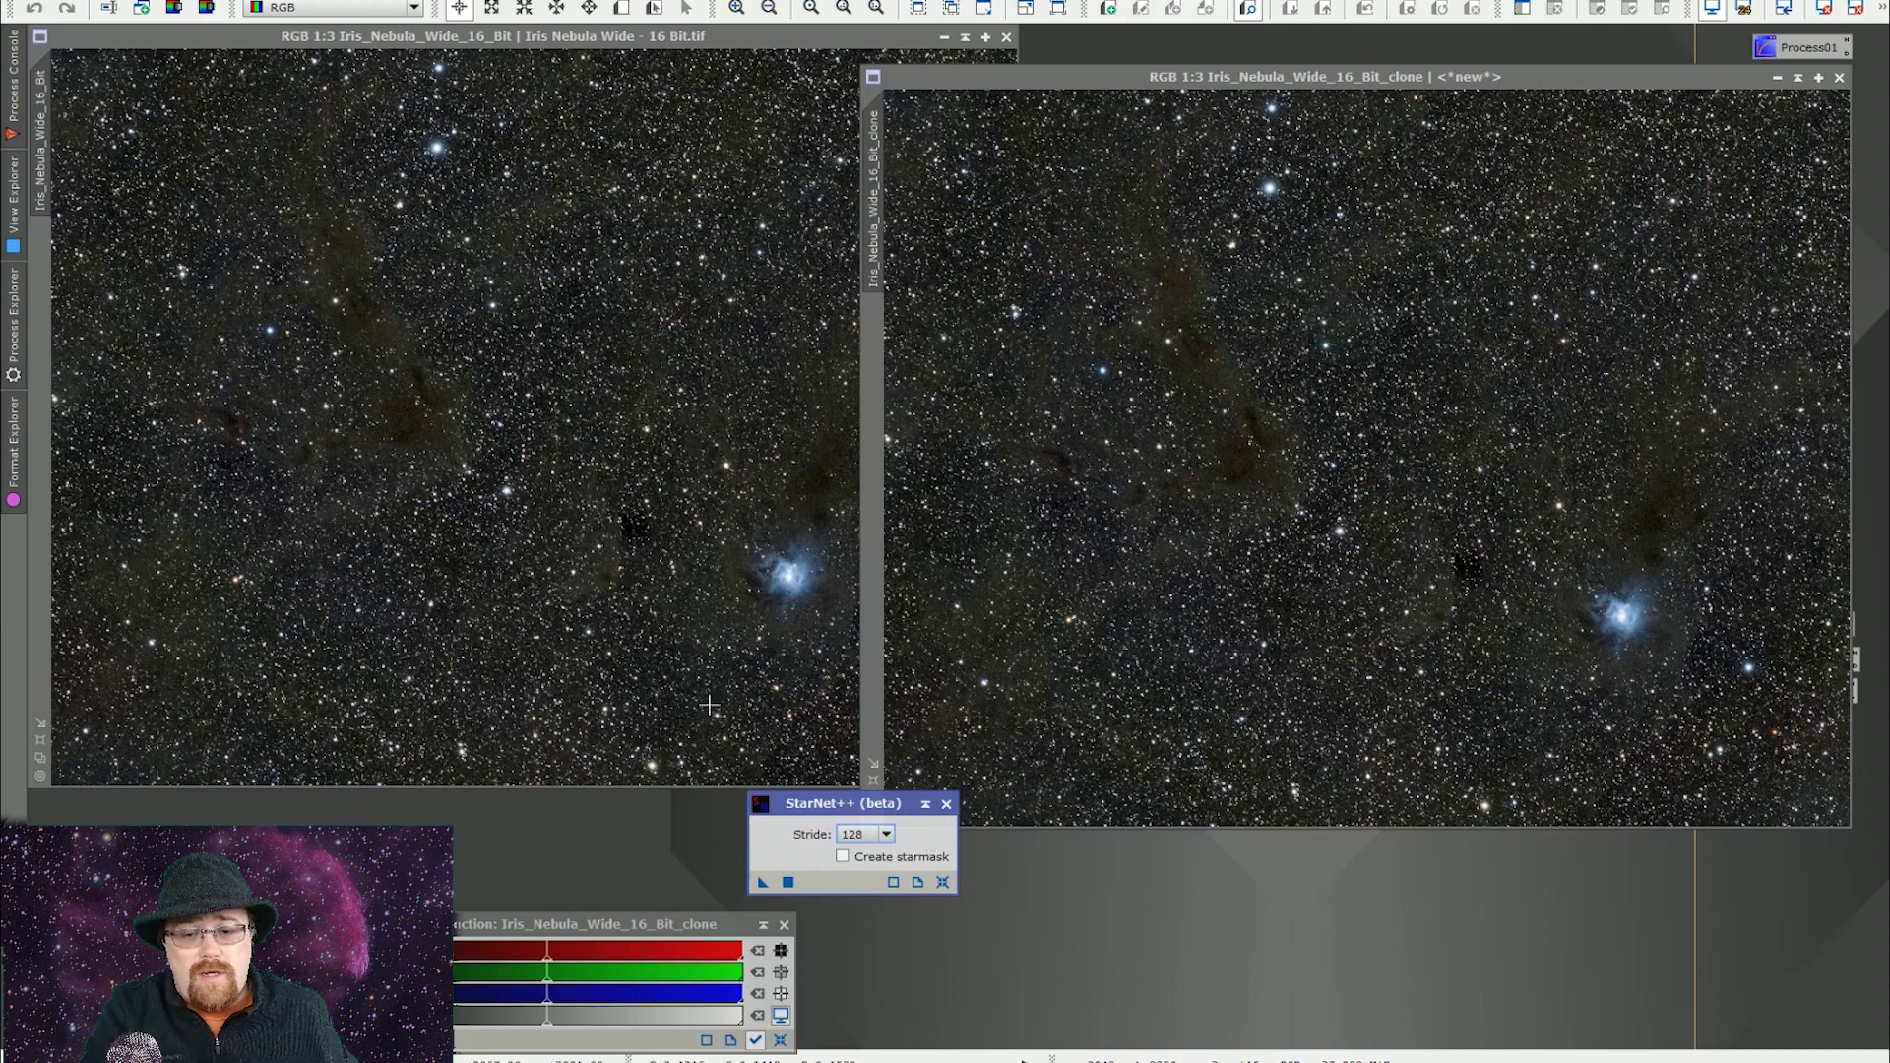
click(818, 773)
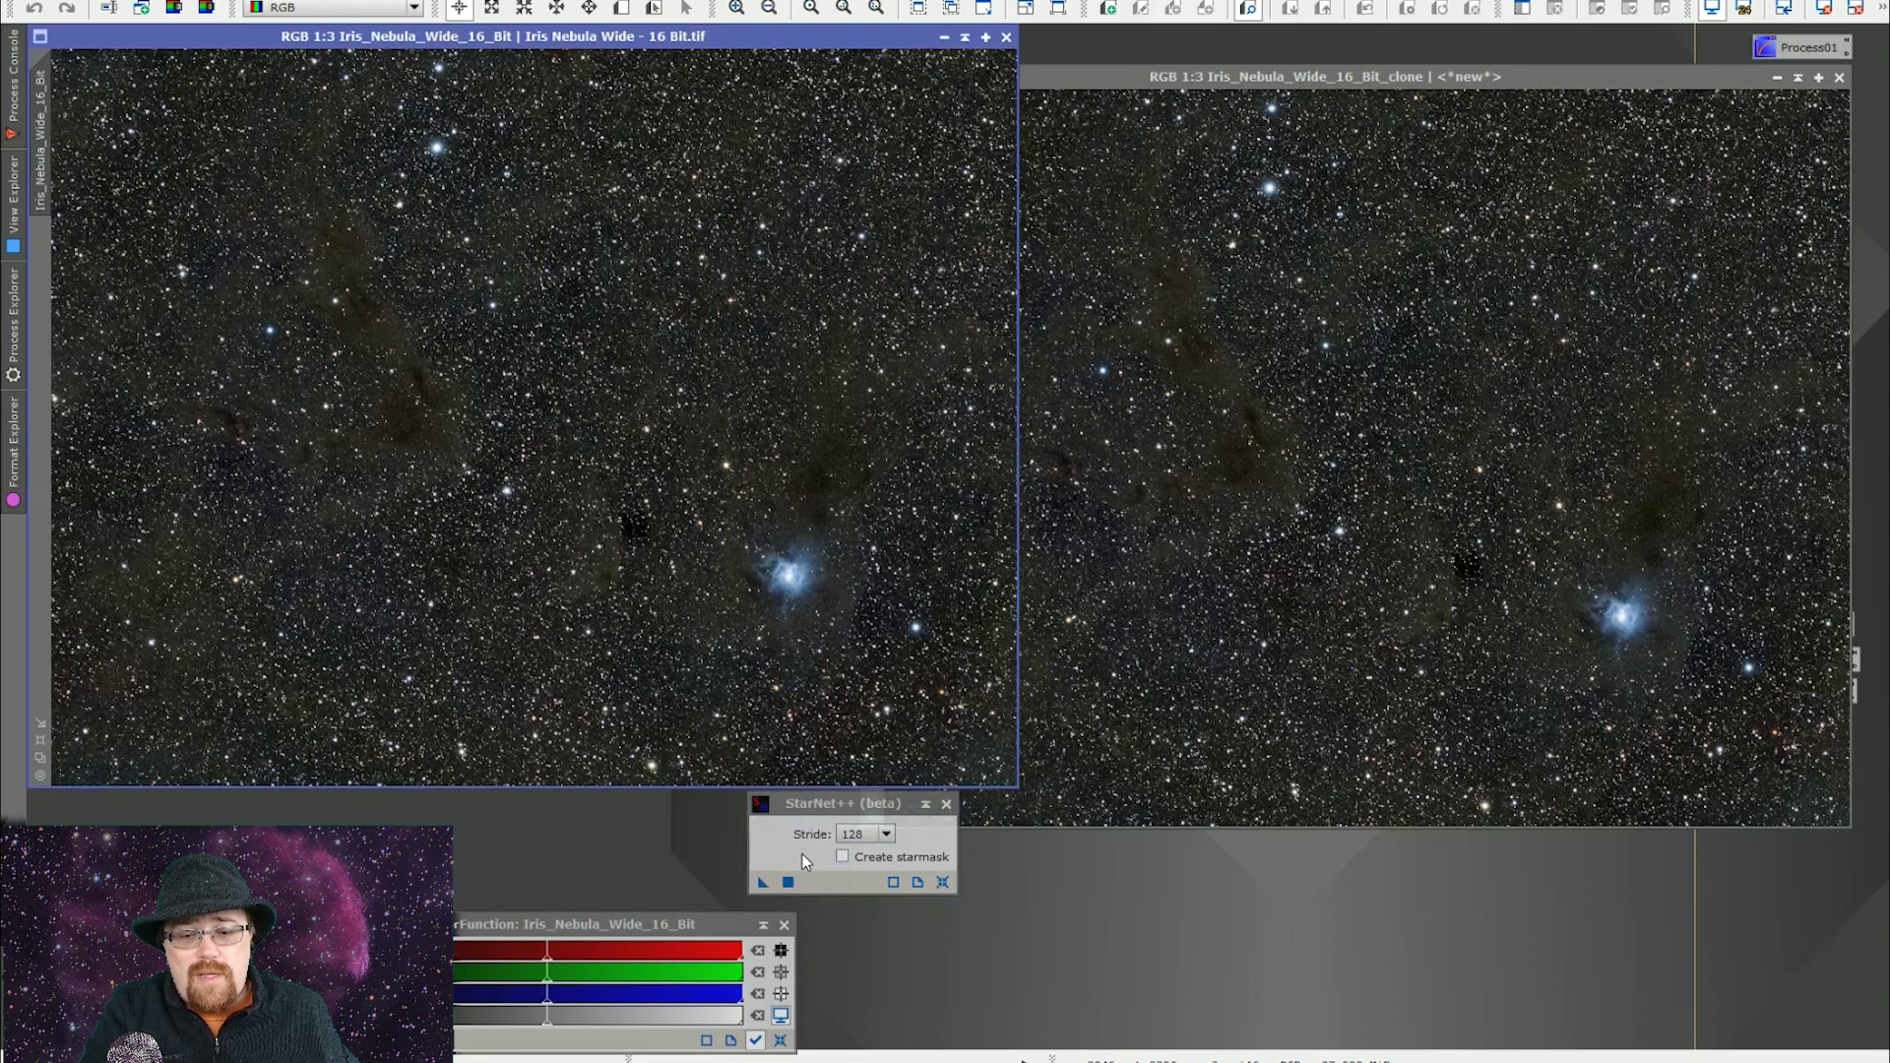
drag(837, 803, 823, 802)
drag(747, 880, 604, 479)
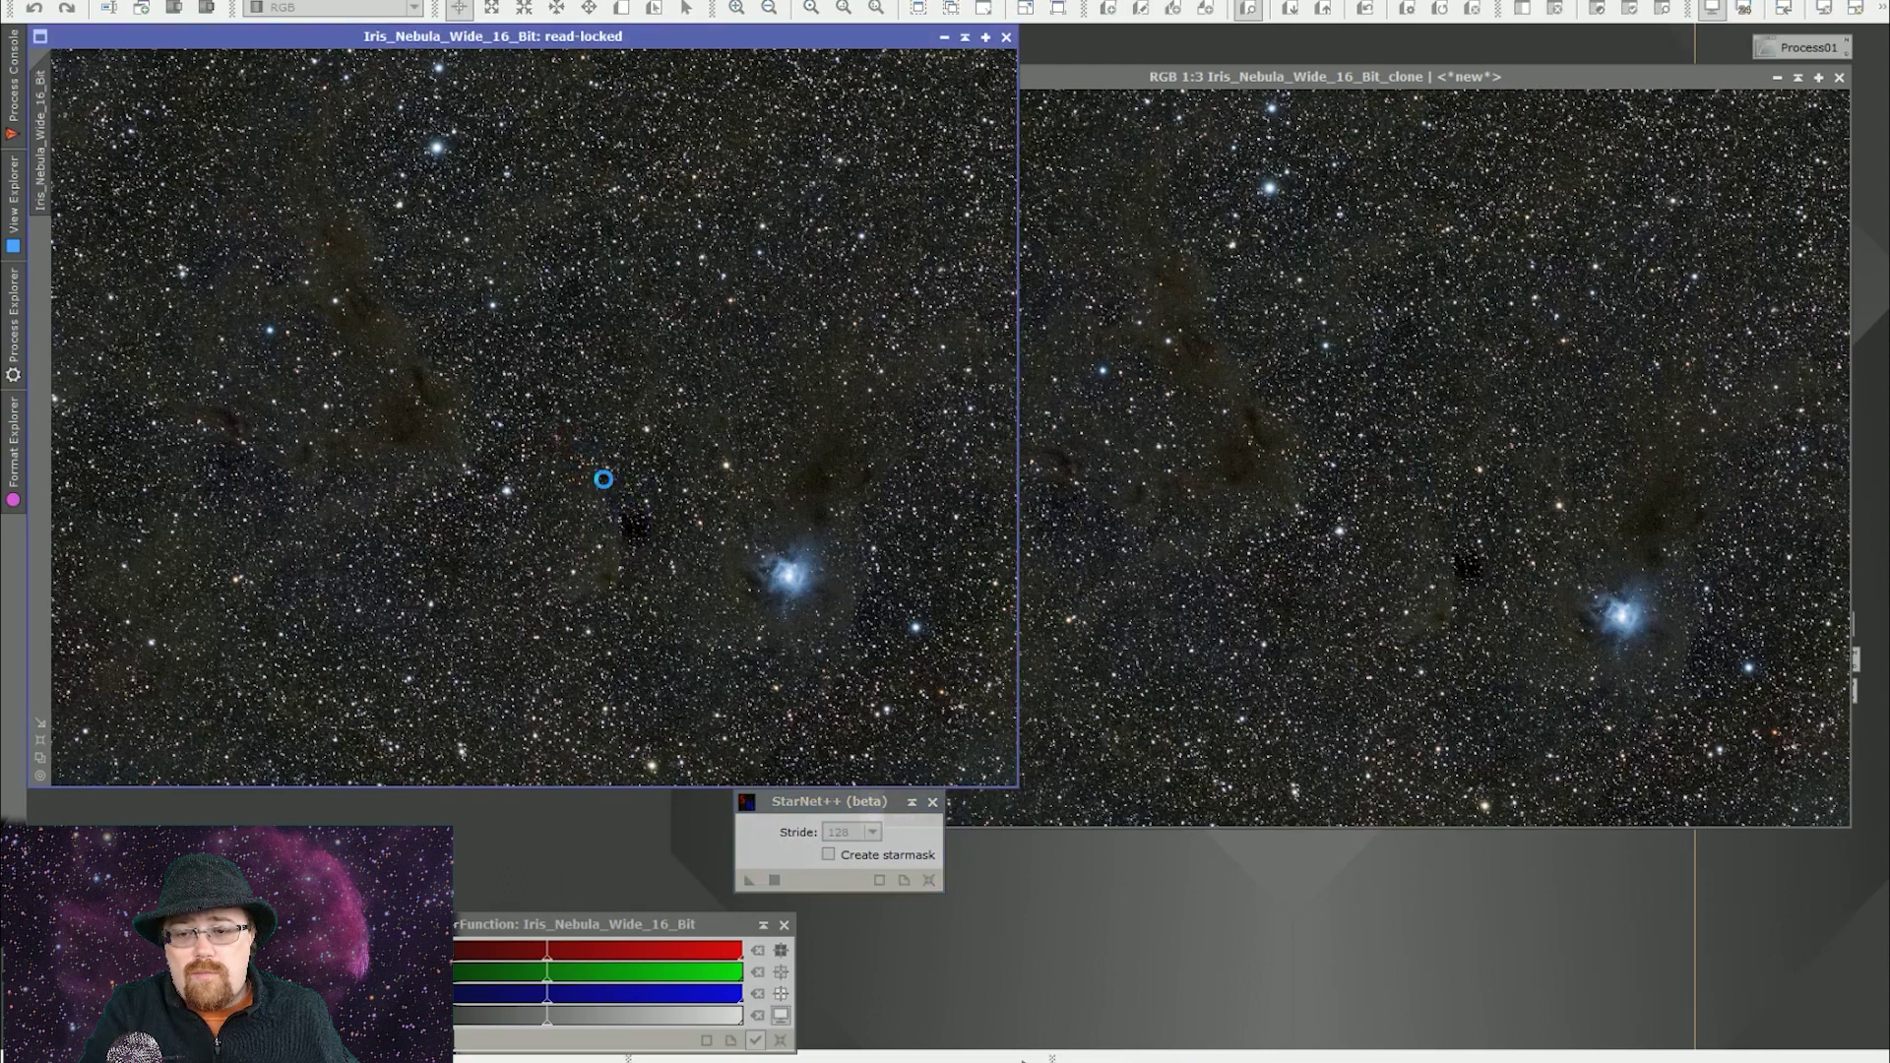